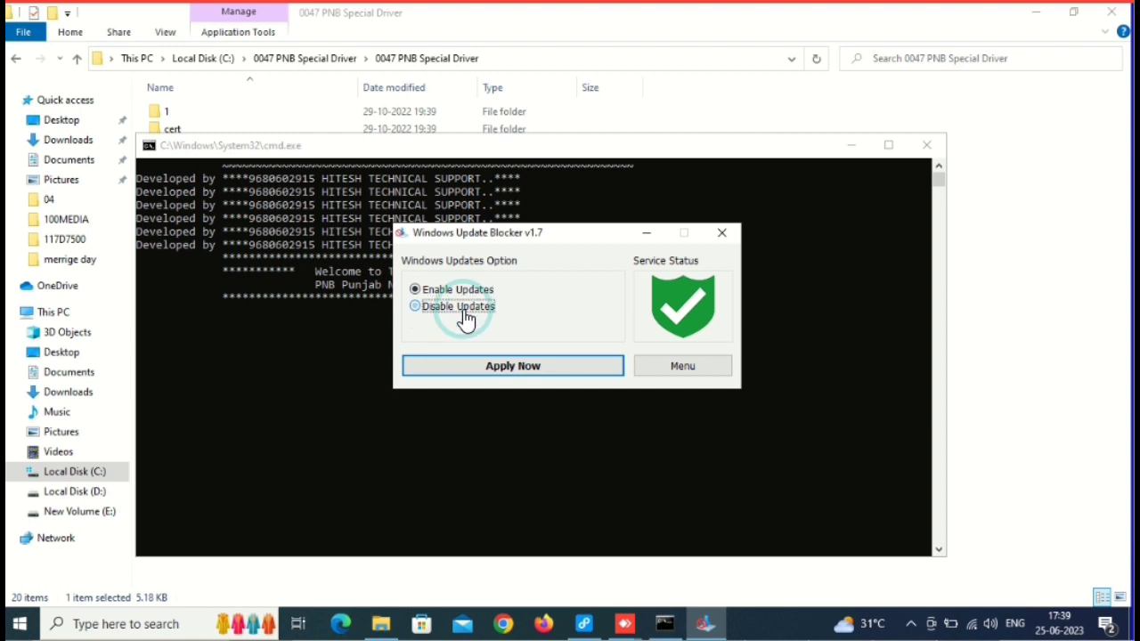
Step: Apply the Disable Updates option with service settings protected, and close Windows Update Blocker
click(481, 372)
click(480, 372)
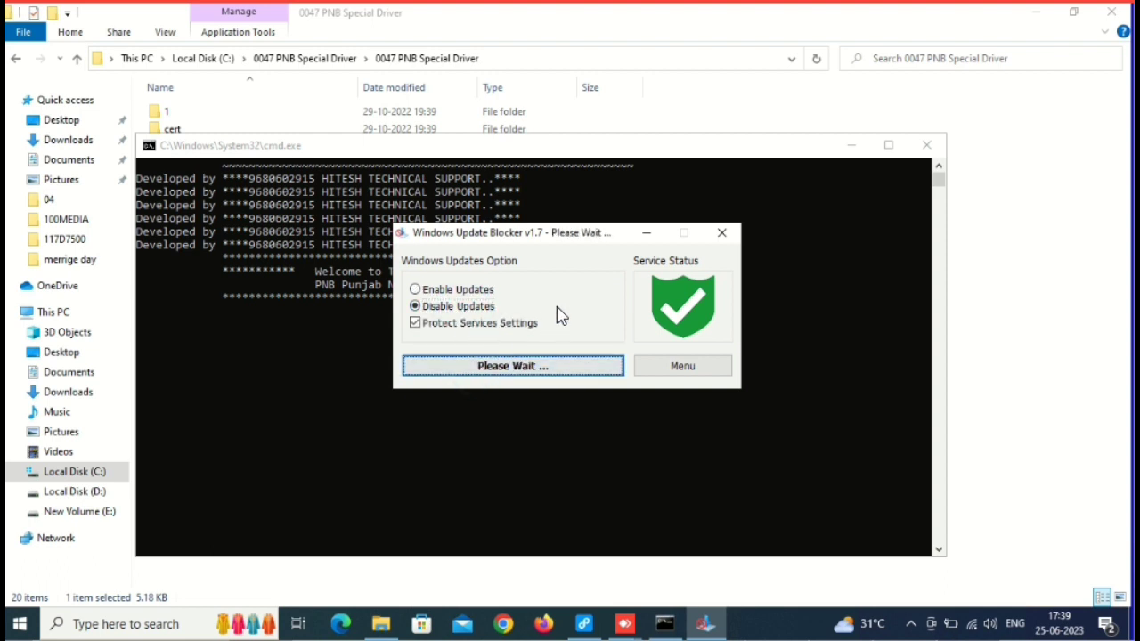
click(721, 234)
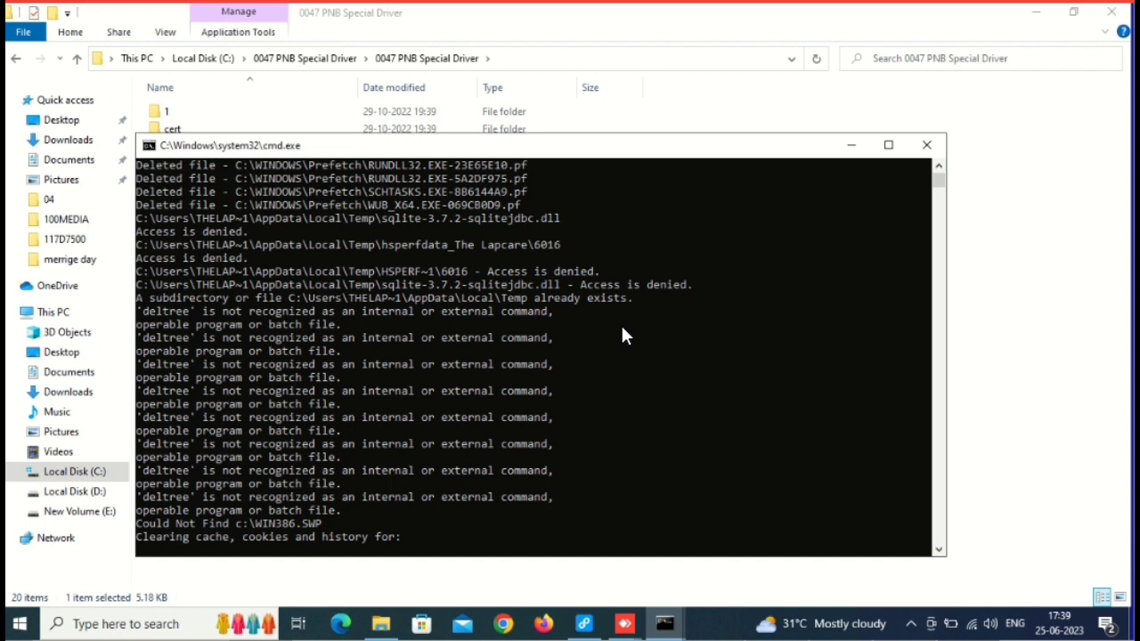
Step: Clean up drive C: with all listed file categories included, such as Delivery Optimization Files, Recycle Bin and Temporary files, and confirm the deletion
click(533, 342)
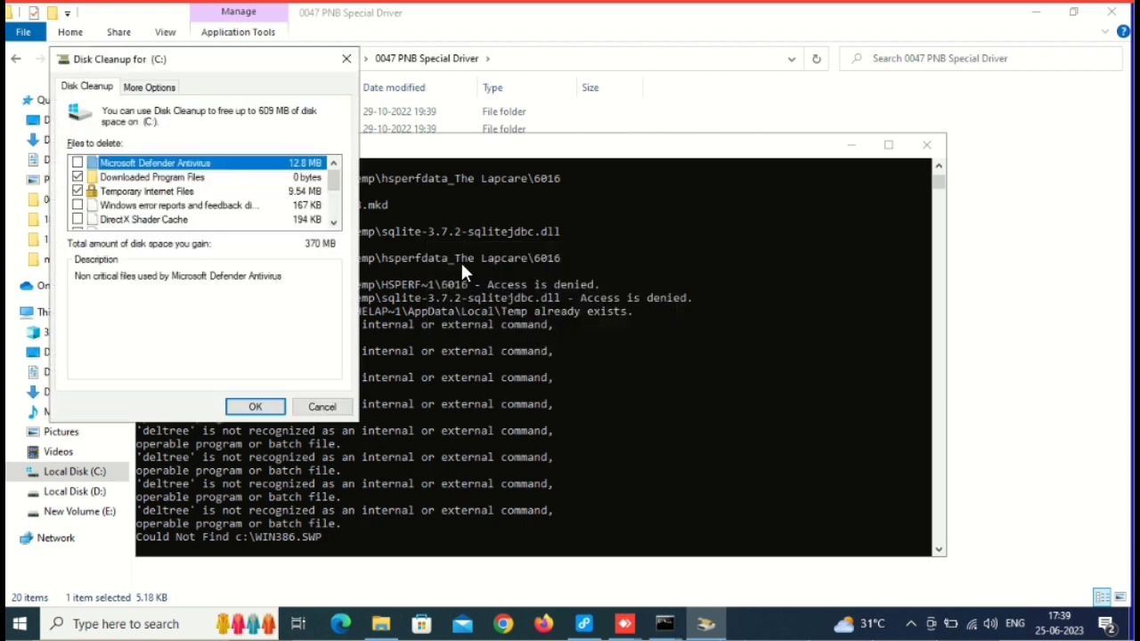
click(77, 163)
click(78, 206)
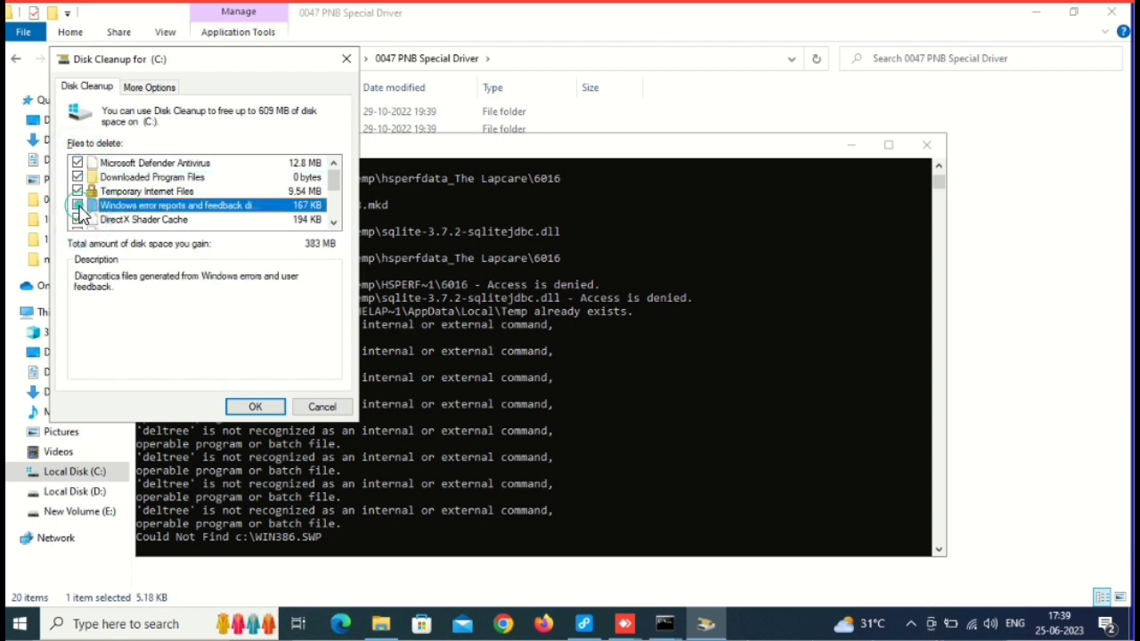
scroll(80, 212, down, 1)
click(79, 191)
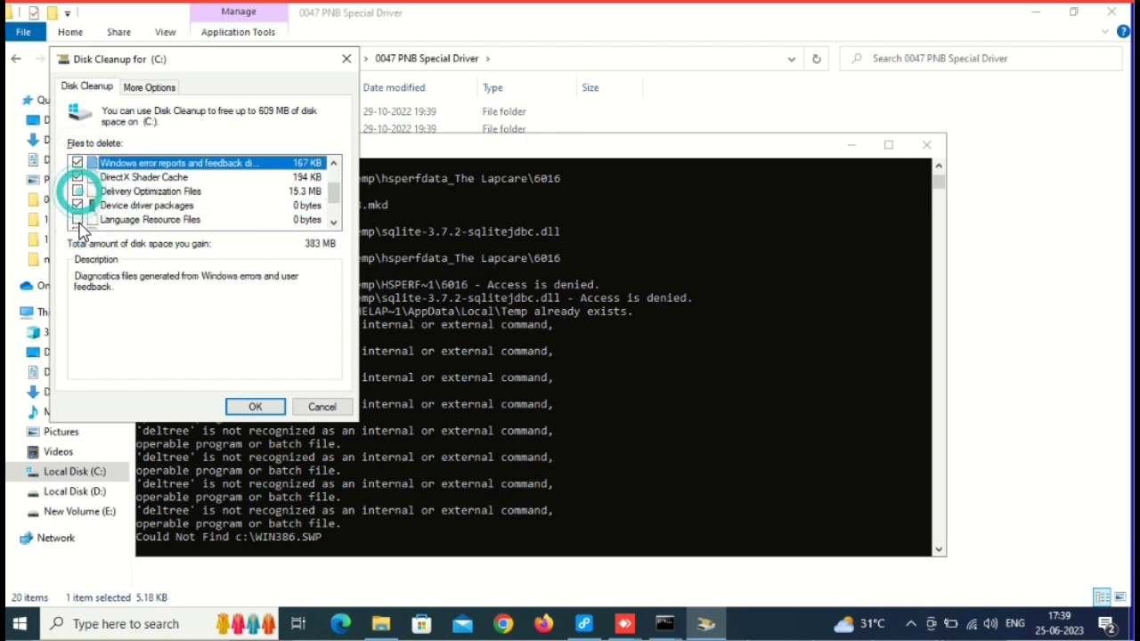
click(79, 220)
scroll(79, 220, down, 1)
click(77, 190)
click(78, 204)
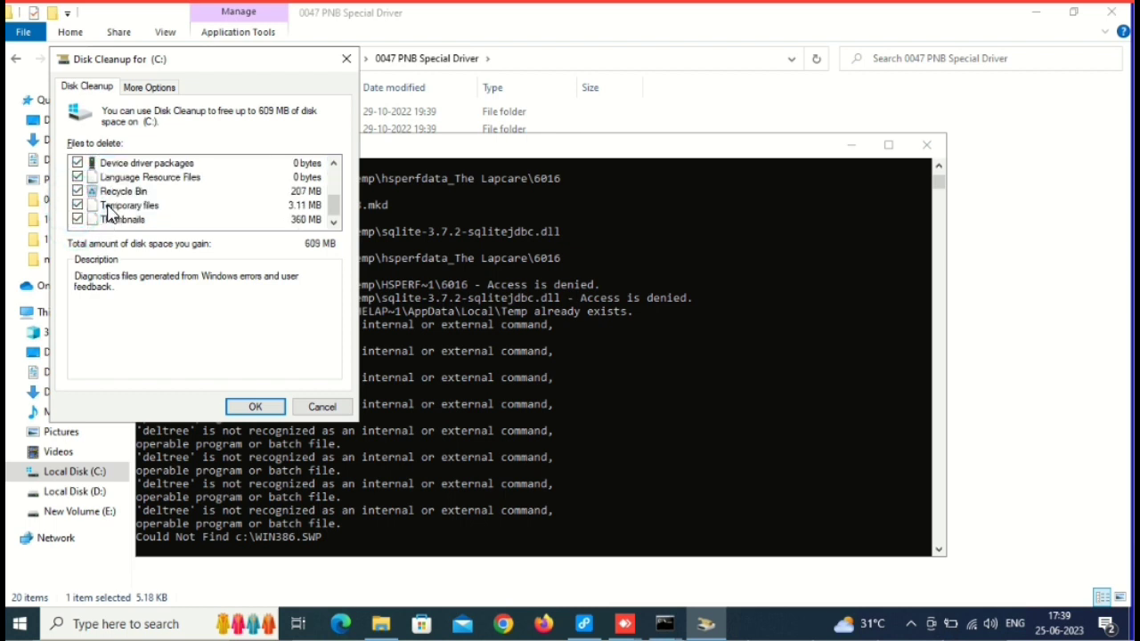
click(255, 406)
click(564, 324)
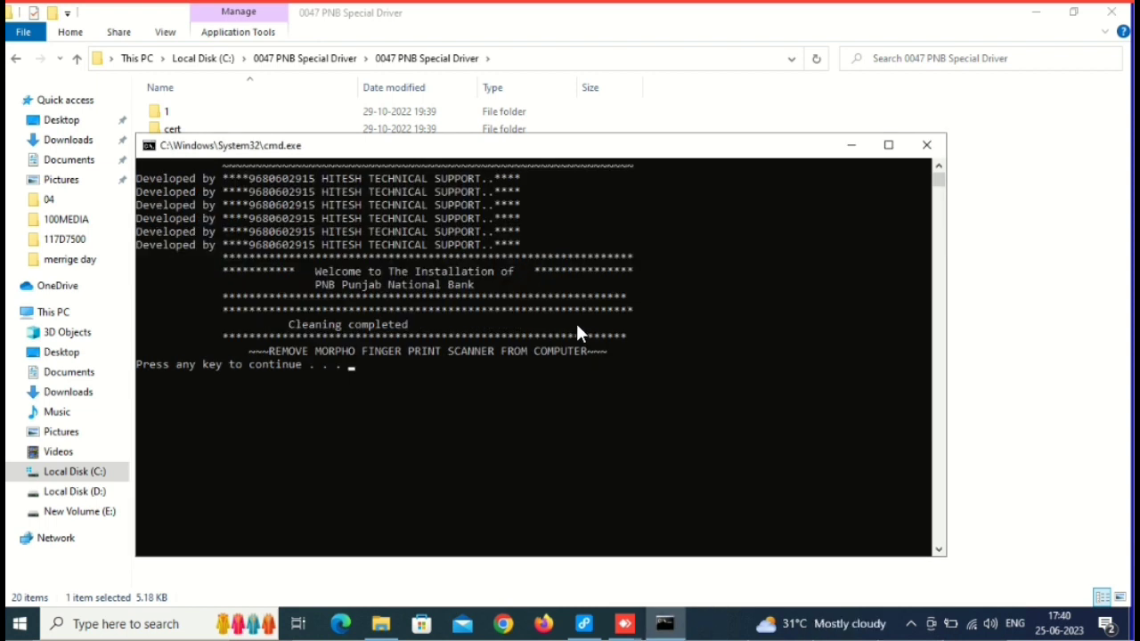
Step: Continue the script and reset all Internet Explorer settings, including deleting personal settings
key(Return)
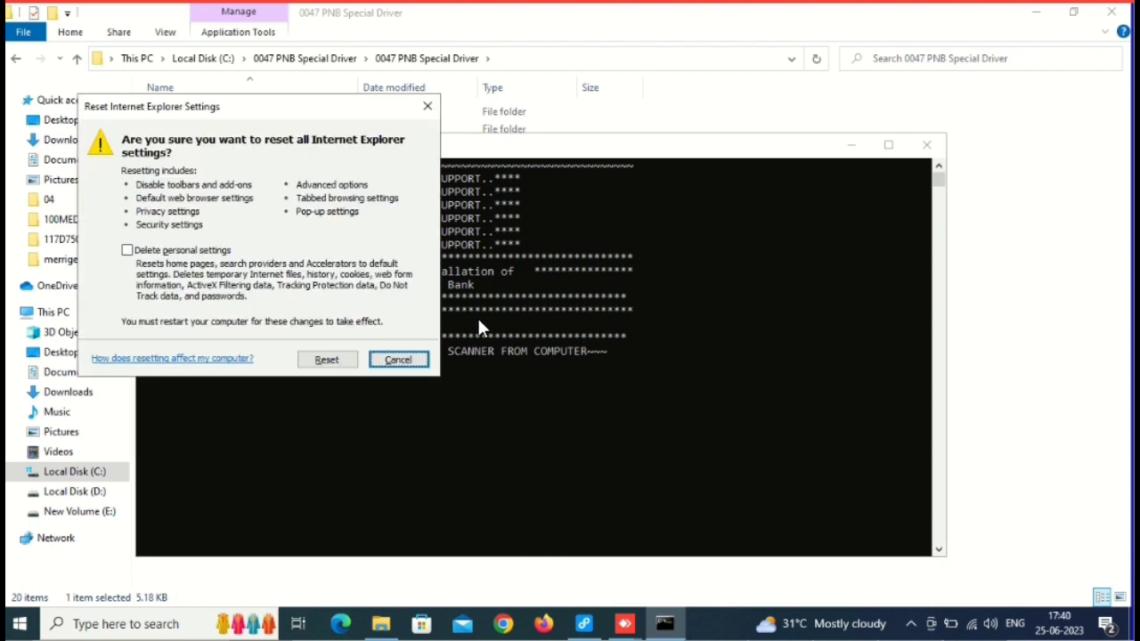
click(190, 252)
click(327, 360)
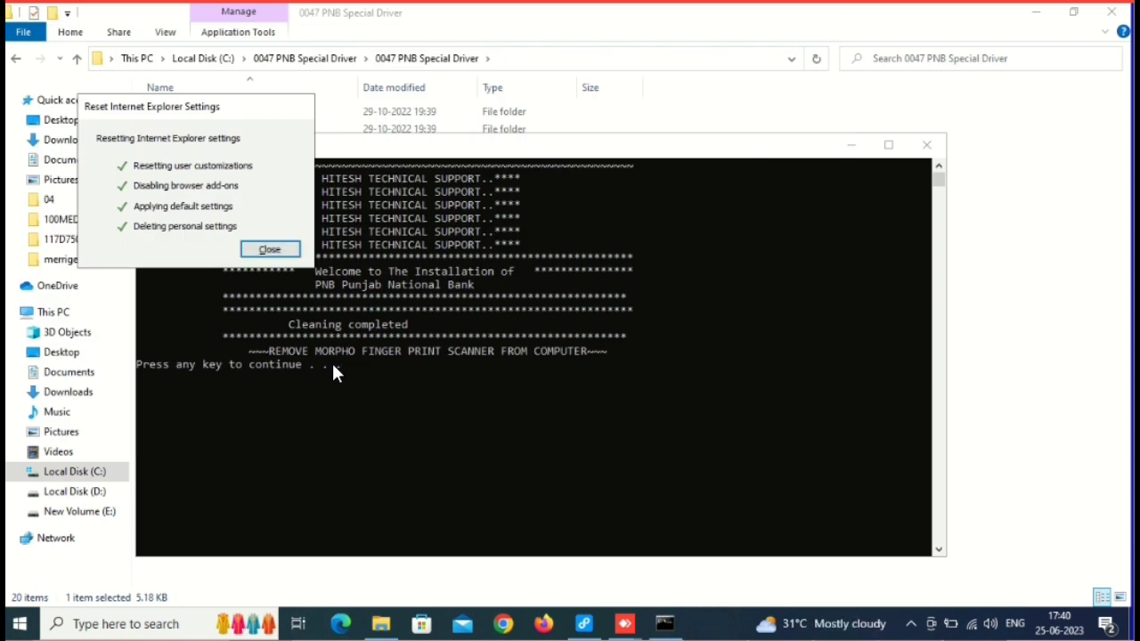
click(269, 249)
Step: Continue the script, accept the updated license terms and install Java
key(Return)
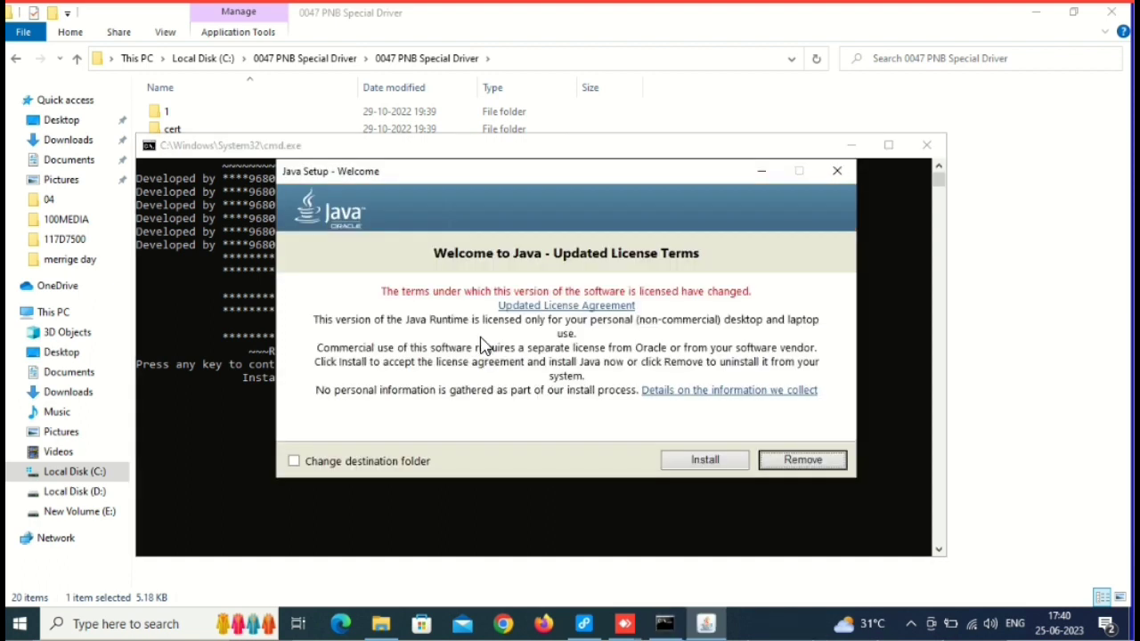
click(712, 462)
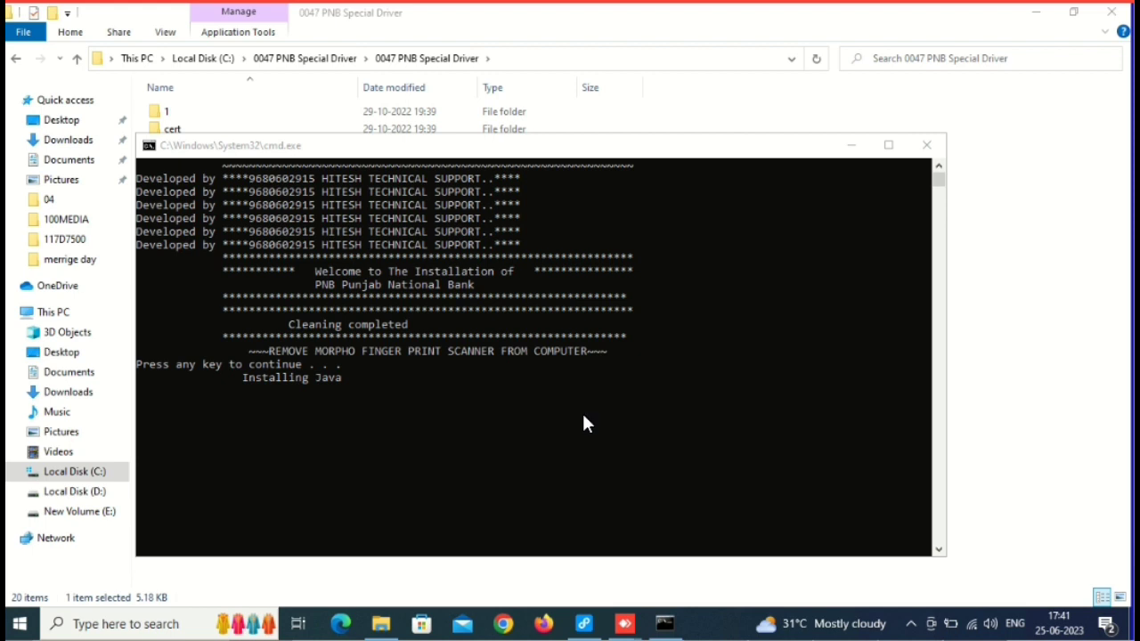
click(790, 456)
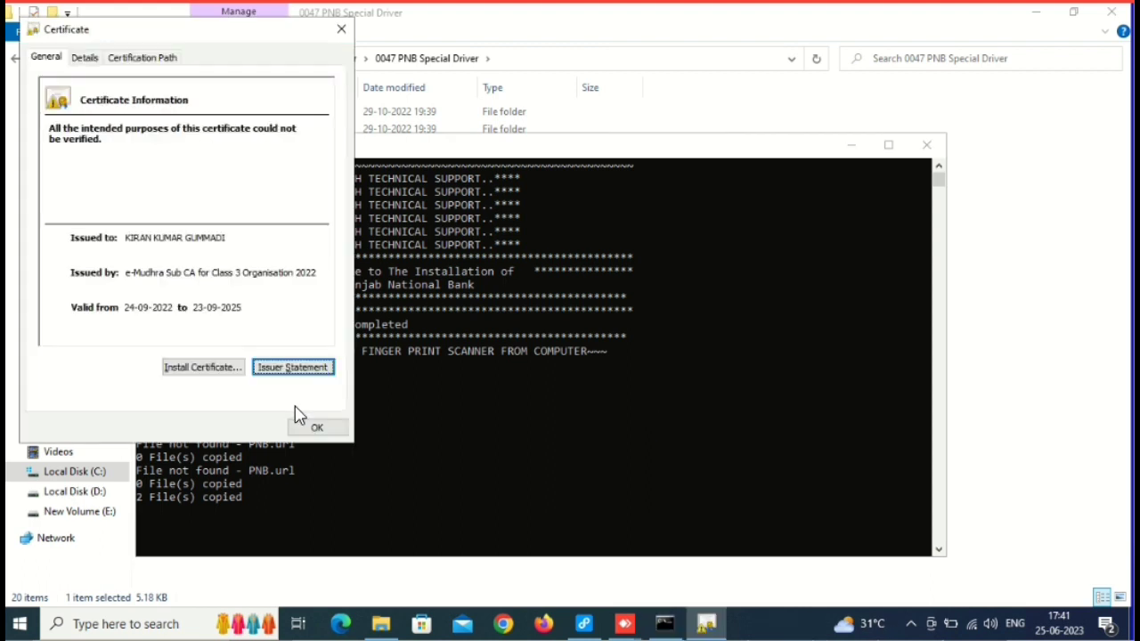
Step: Dismiss the e-Mudhra certificate information and start installing MORPHO API MSO-13XX ver 2.2.1.8
click(335, 431)
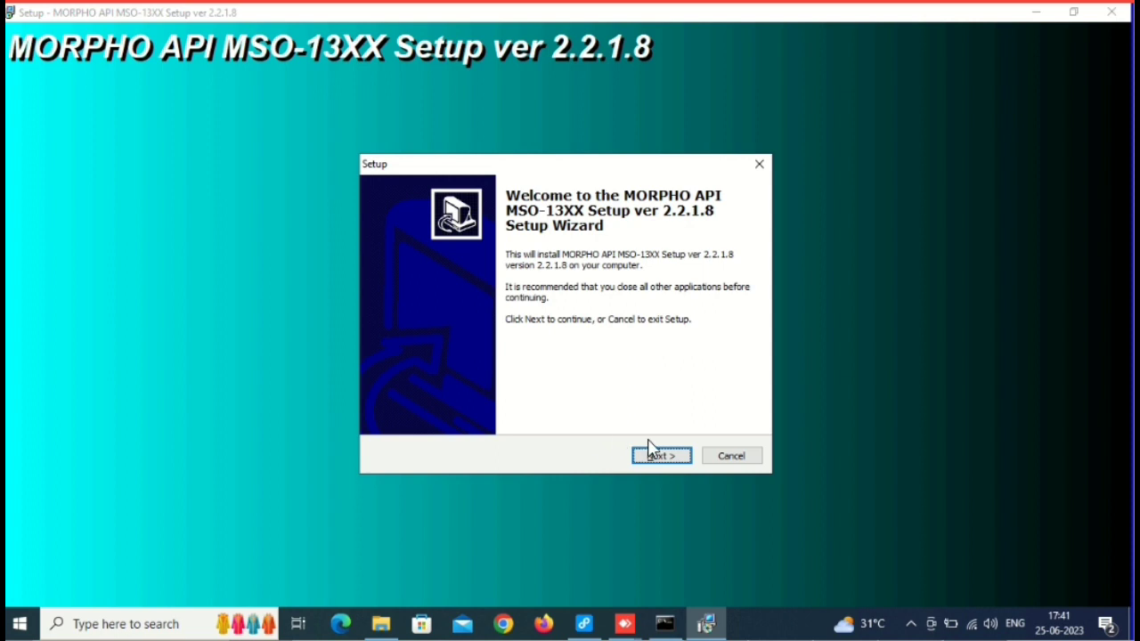
click(659, 456)
click(650, 458)
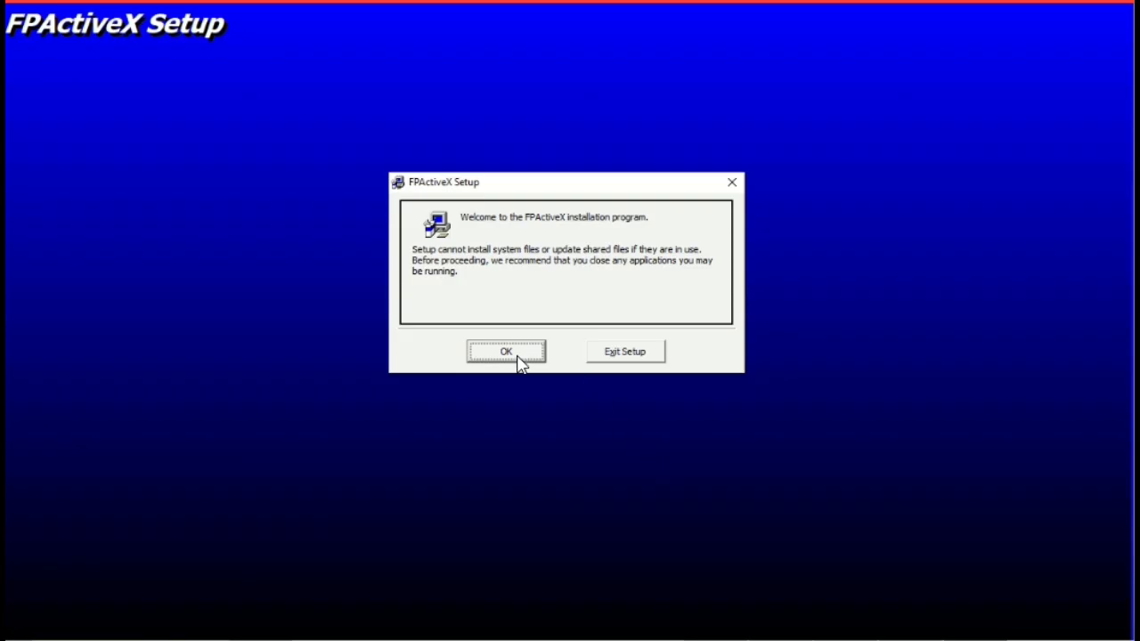
Step: Install FPActiveX to C:\FingerprintSensors\SMARTCHIP_DLL\ and finish the MORPHO API setup without restarting the computer
click(515, 354)
click(421, 263)
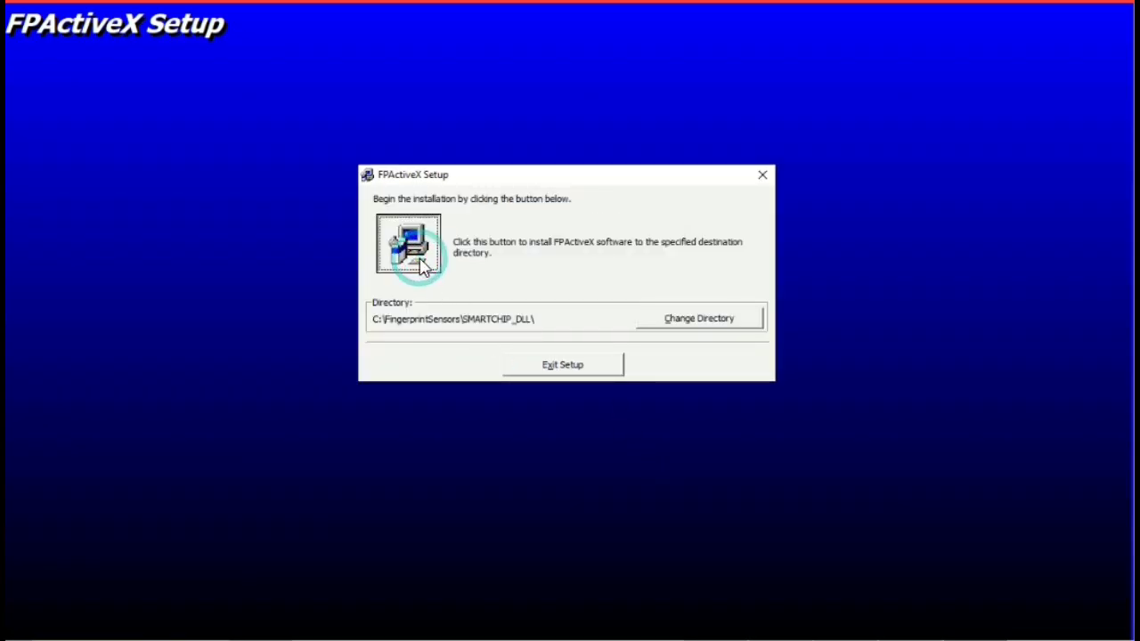
click(630, 360)
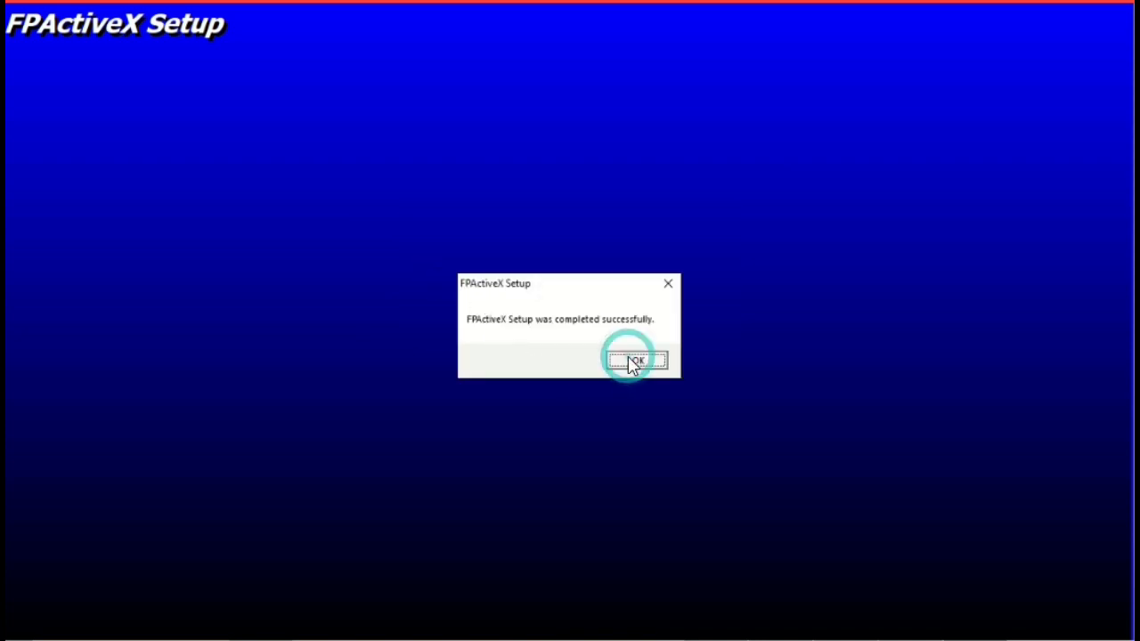
click(580, 322)
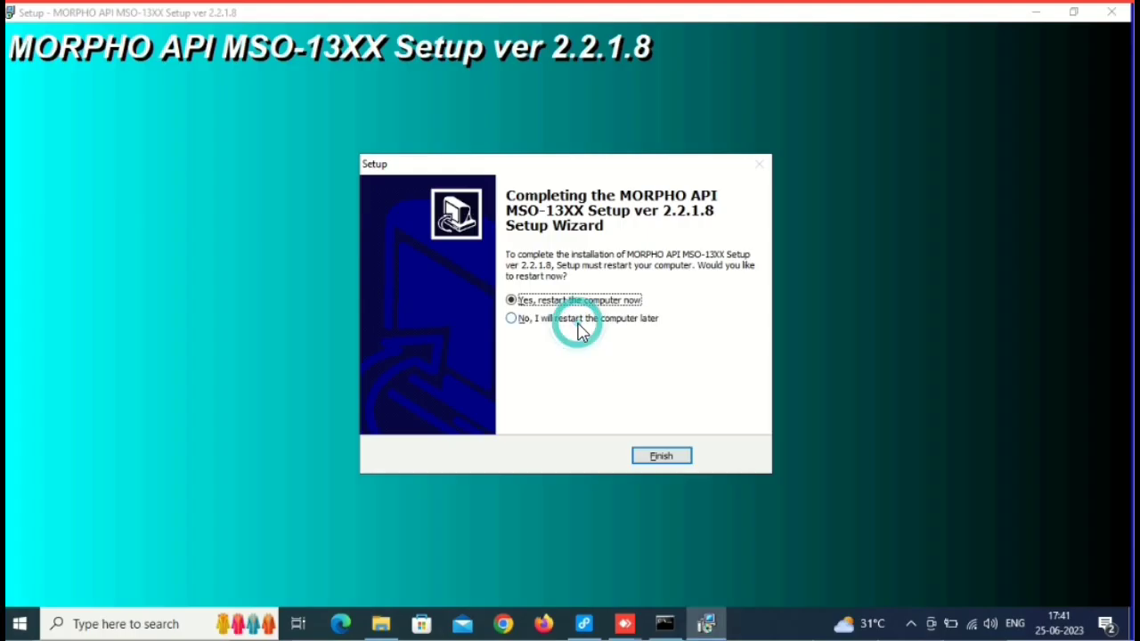
click(662, 457)
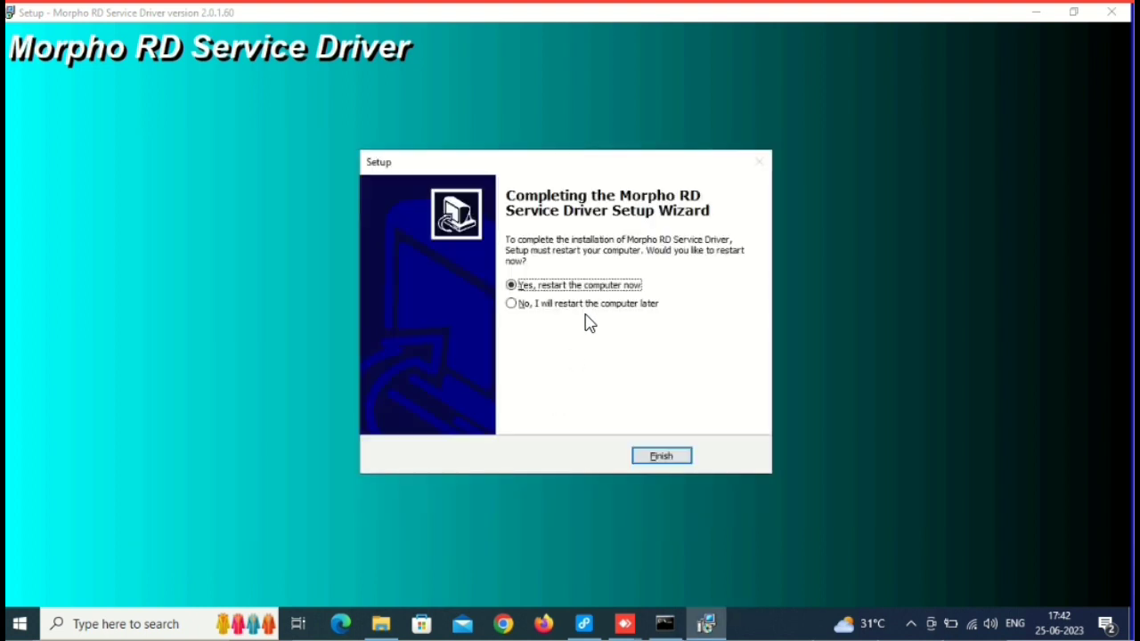
Step: Finish the Morpho RD Service Driver setup without restarting the computer, and dismiss the kiosk.onlinesbi.com certificate information
click(563, 305)
click(665, 458)
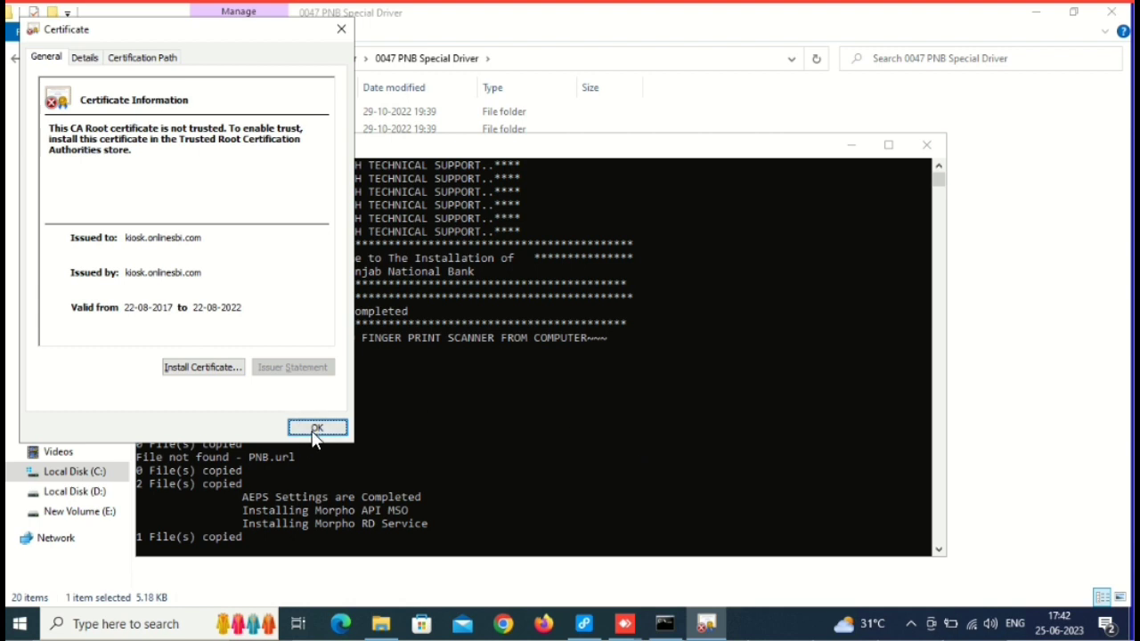
click(316, 427)
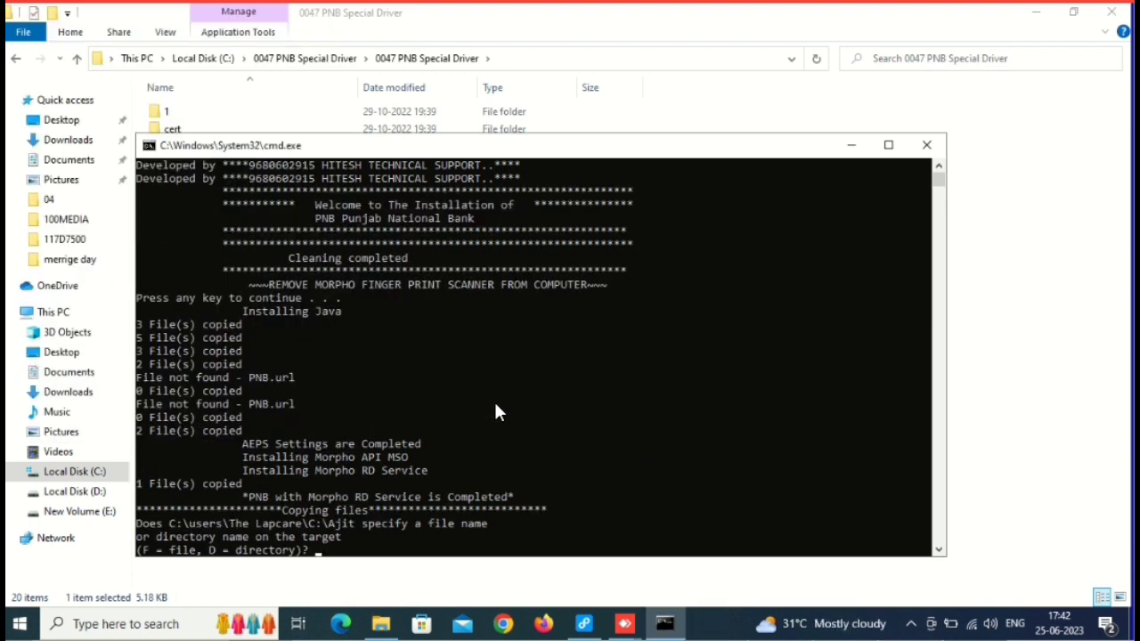
Step: Answer each copy-target prompt with f for file, and decline adding DRSuccess.reg to the registry to end the script
text(f)
text(f)
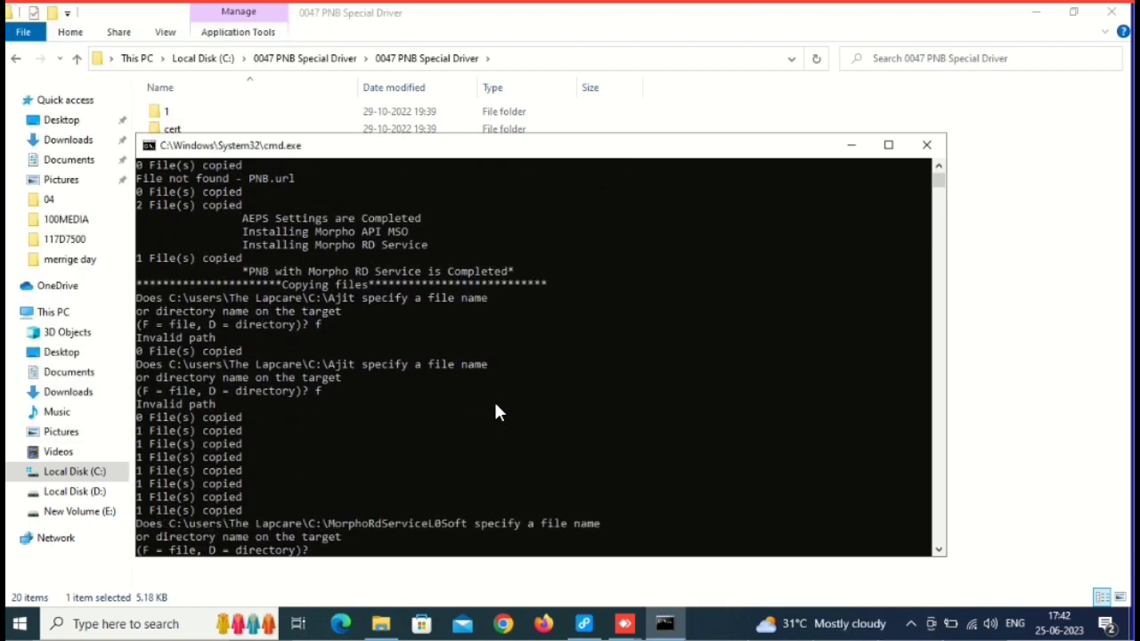
text(f)
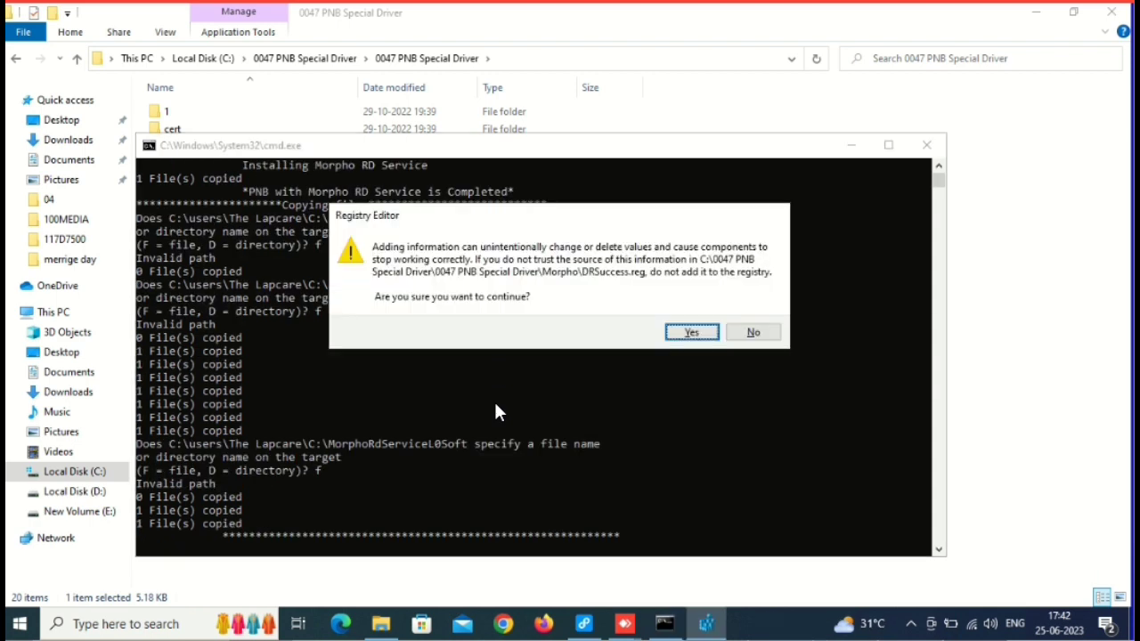
click(754, 334)
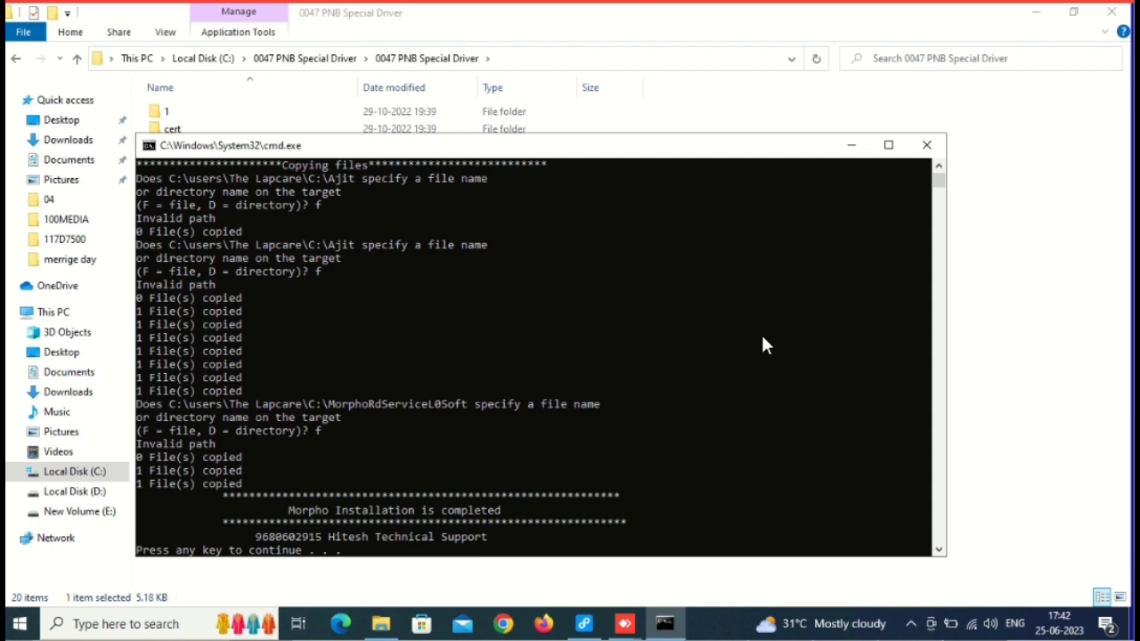
key(Return)
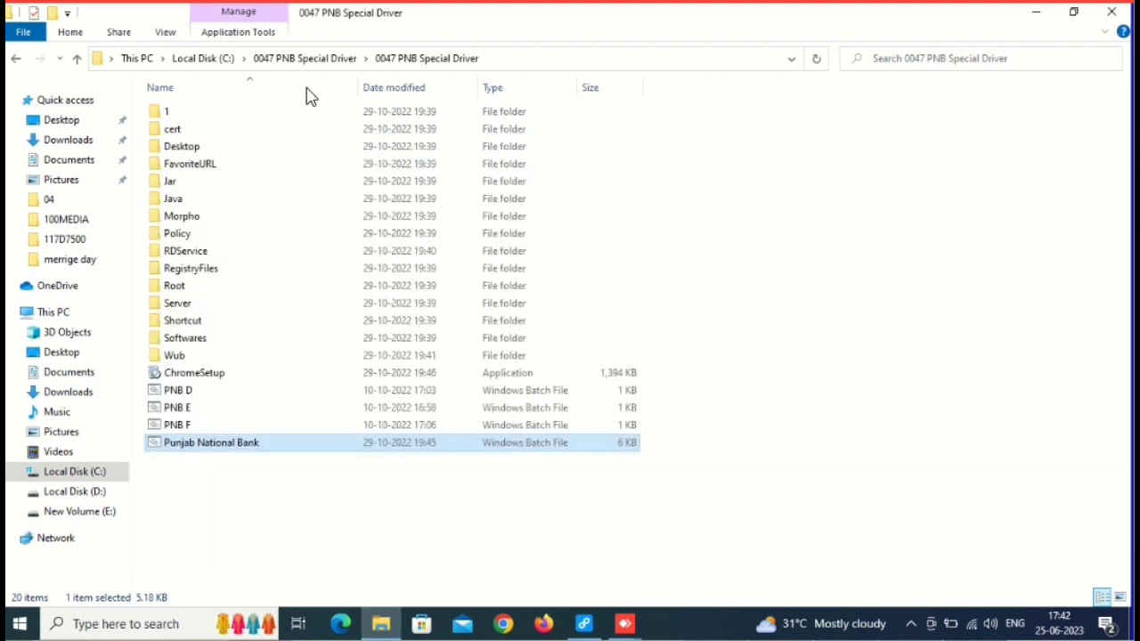
Step: Move the folder named 1 from the 0047 PNB Special Driver folder to Local Disk (D:)
click(169, 114)
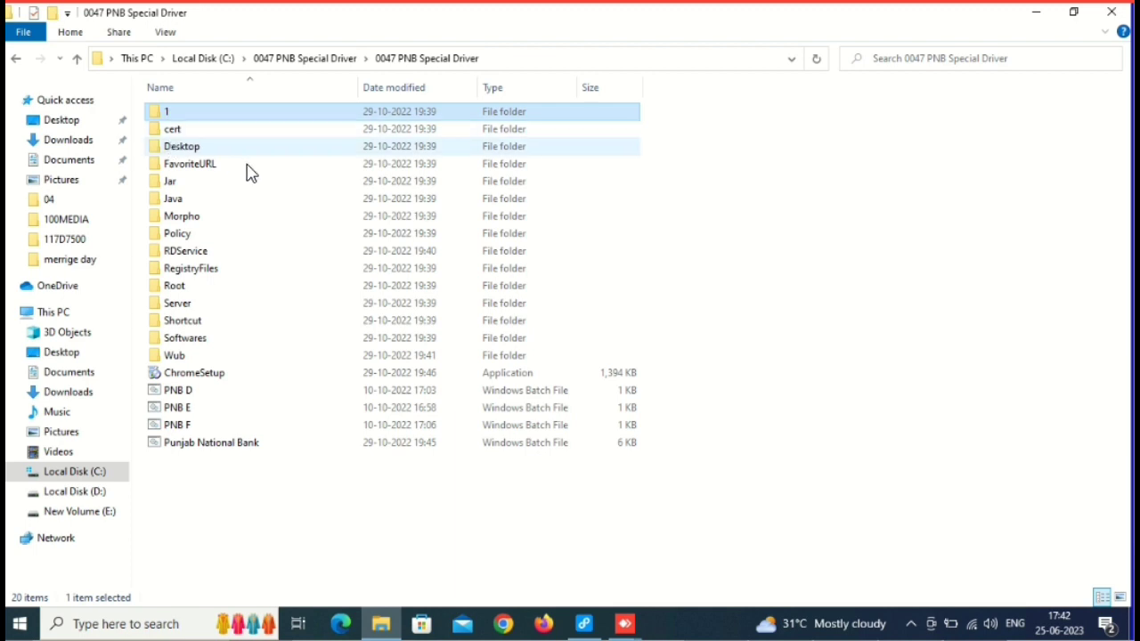
click(78, 499)
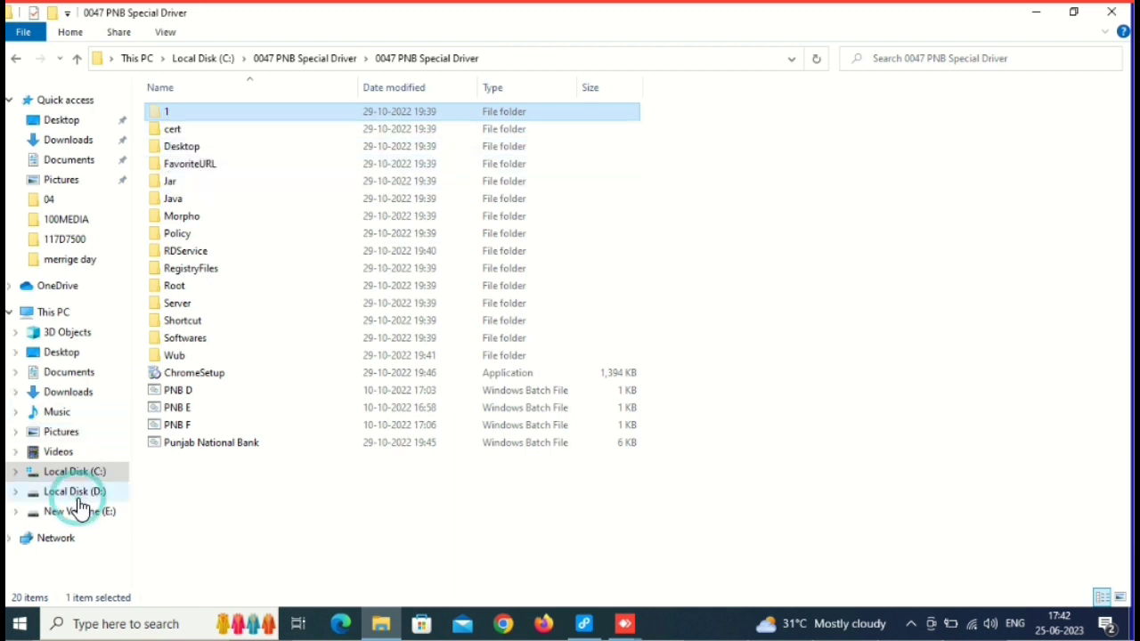
click(304, 407)
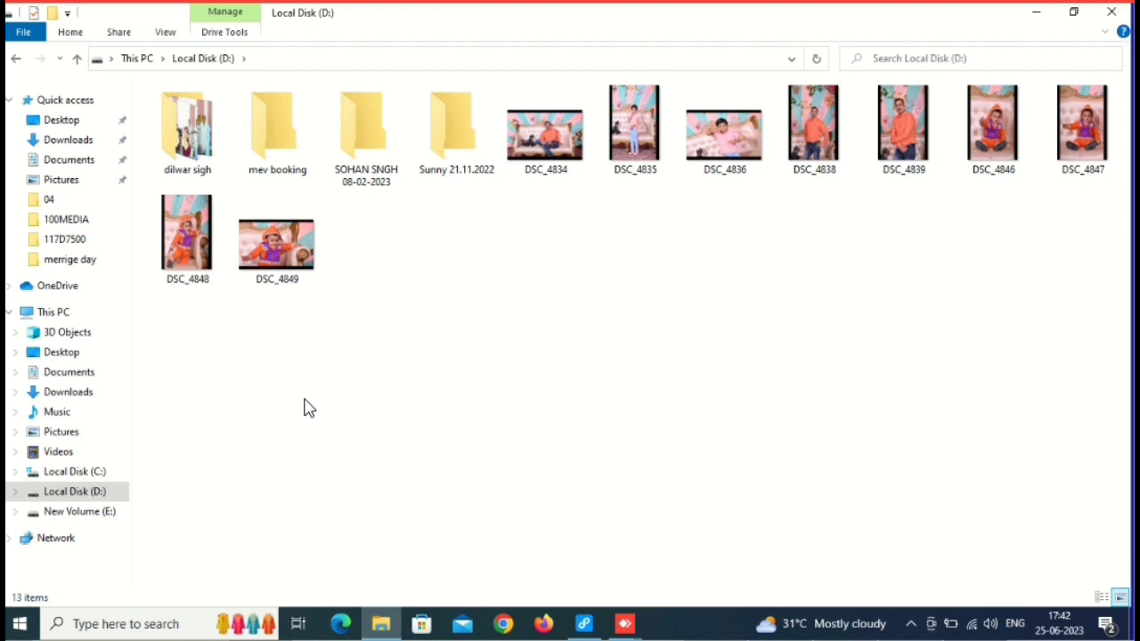
key(ctrl+v)
Step: Run the PNB D batch file from the inner 0047 PNB Special Driver folder on C: as administrator and continue through its prompts
click(86, 473)
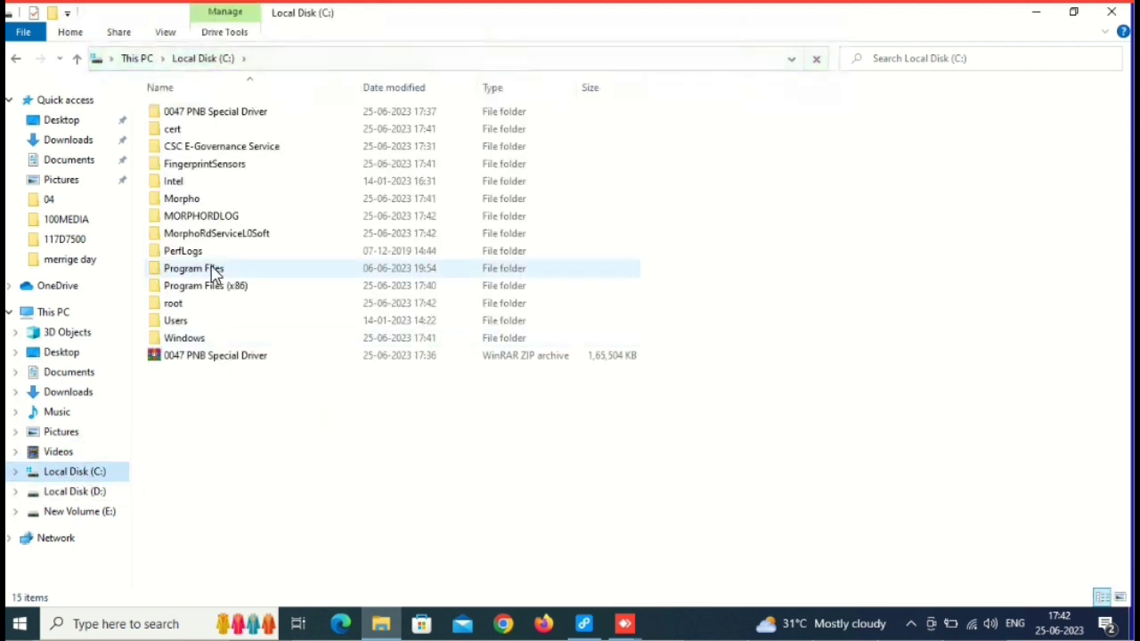
double_click(211, 113)
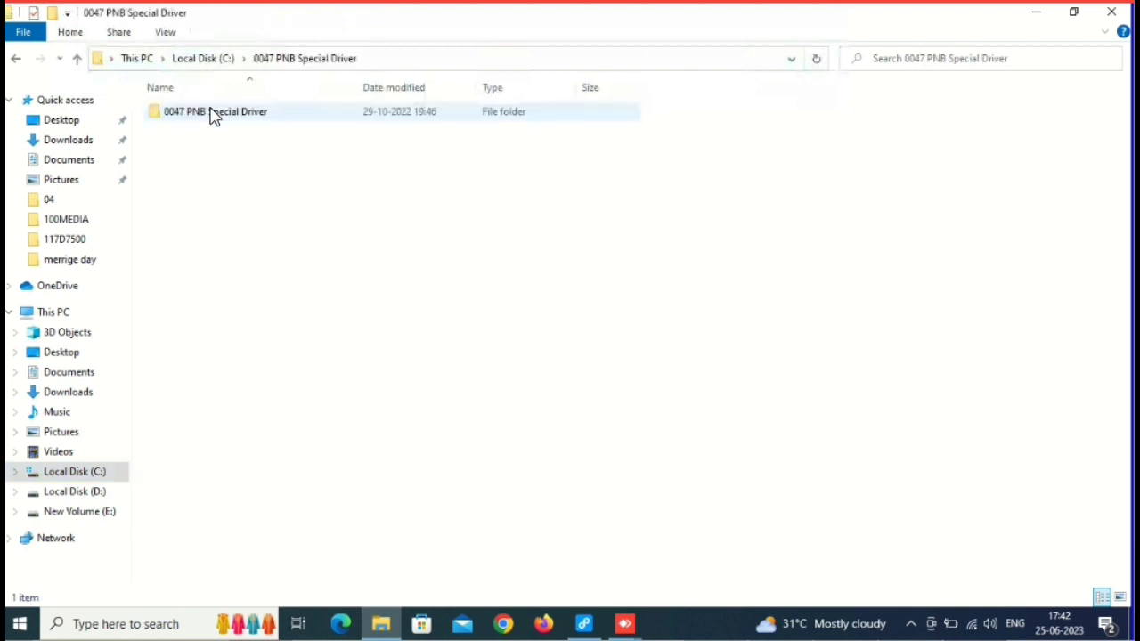
double_click(211, 113)
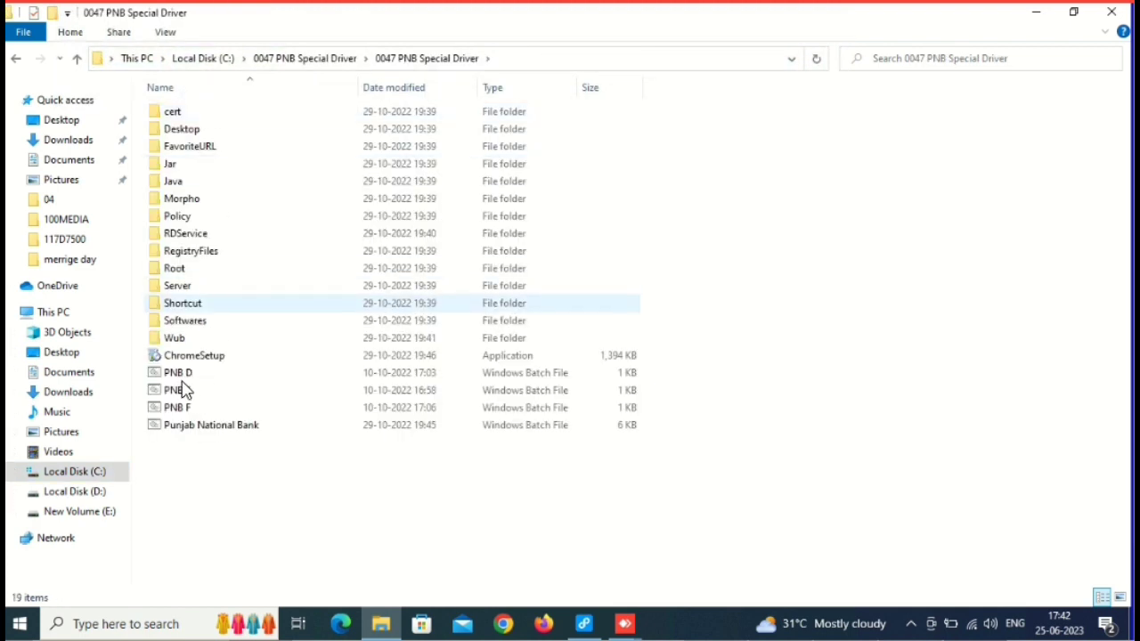
click(179, 379)
right_click(178, 378)
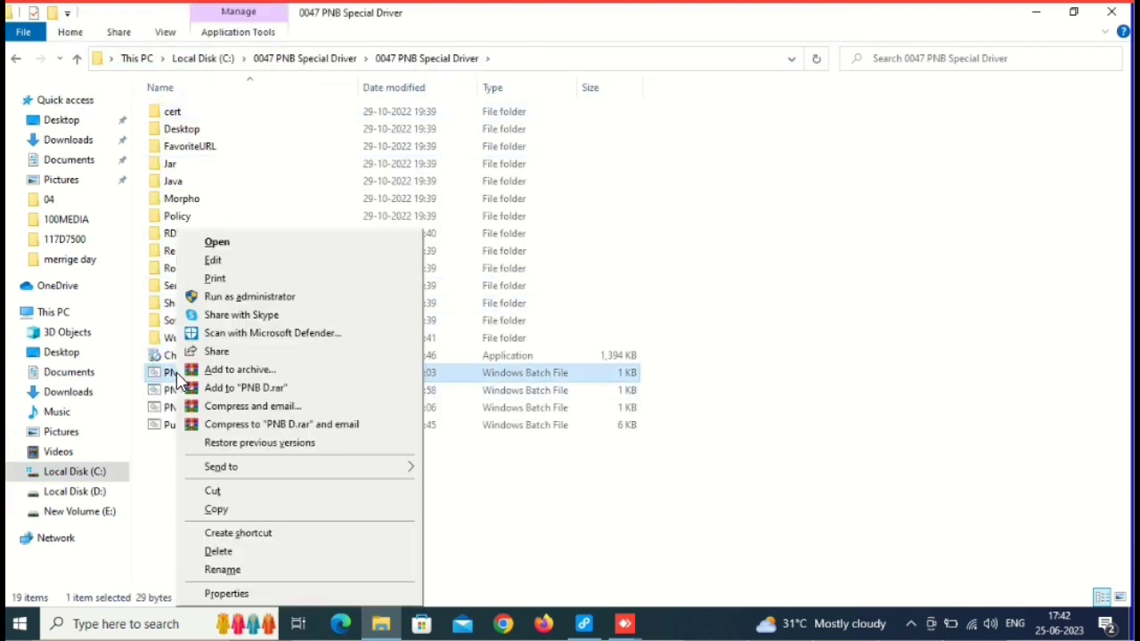
click(237, 297)
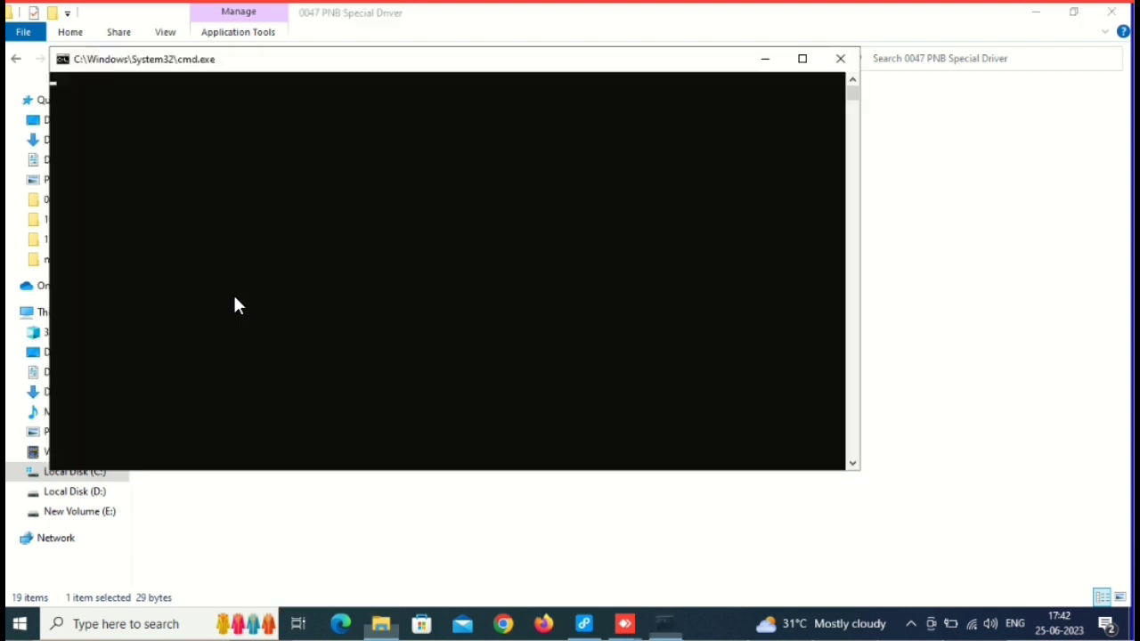
key(Return)
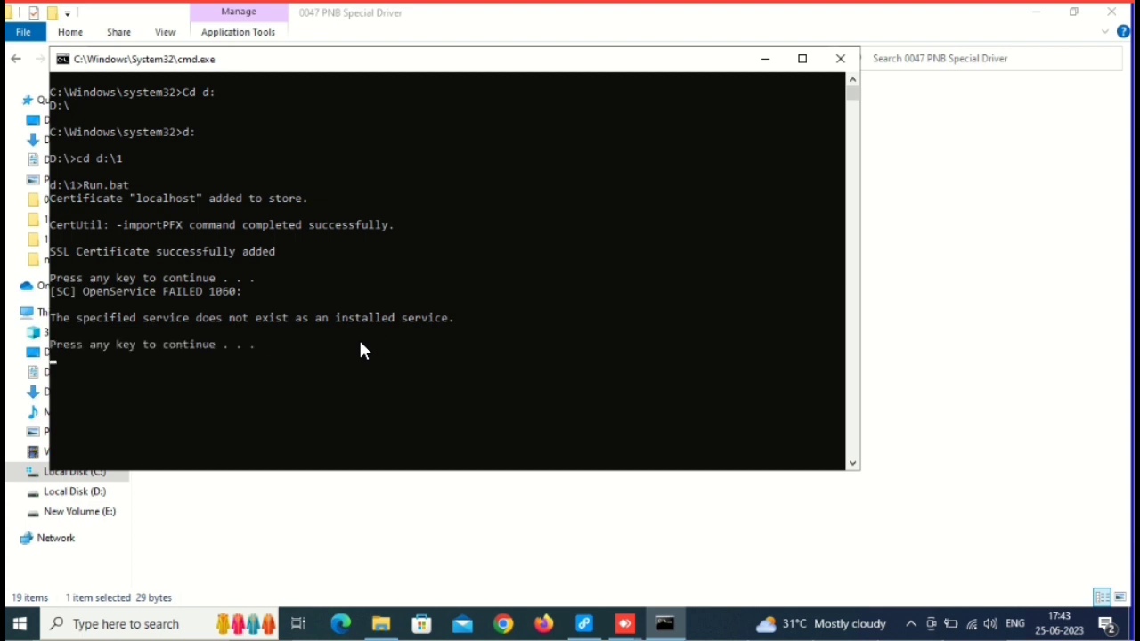
key(Return)
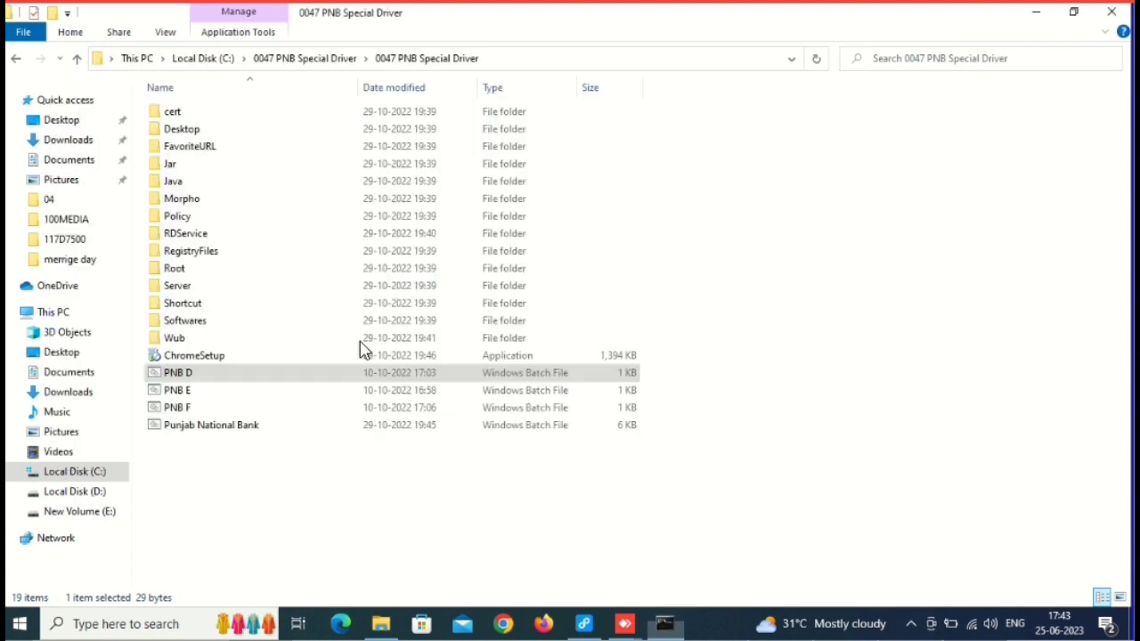
key(Return)
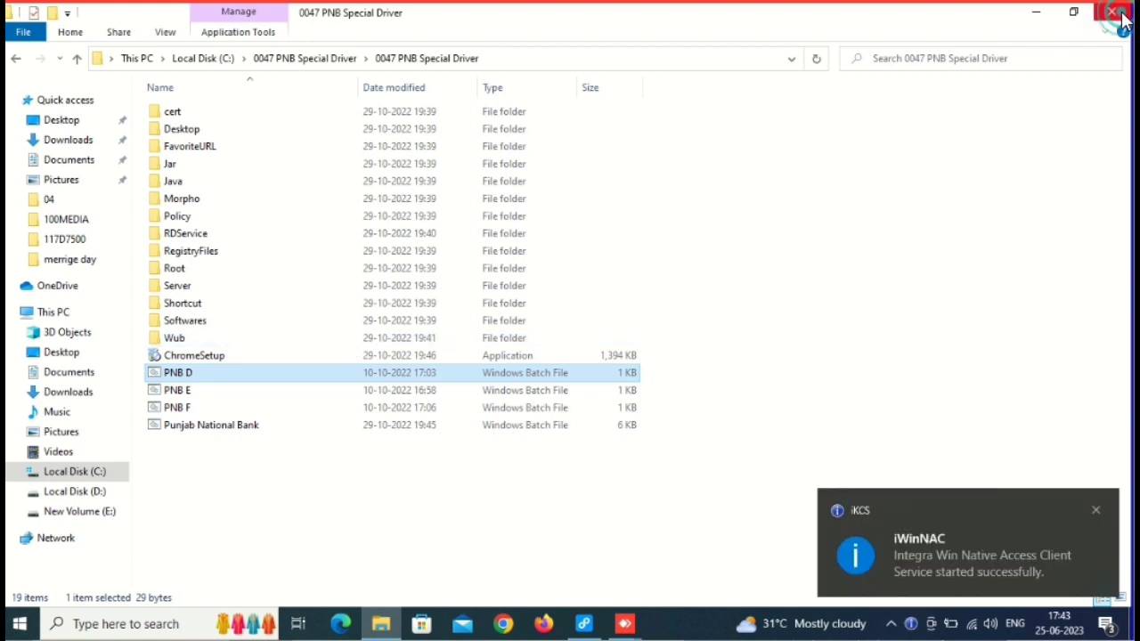
Step: Switch to Chrome, open chrome://flags/#allow-insecure-localhost and set invalid certificates for resources loaded from localhost to Enabled
click(1111, 12)
click(506, 623)
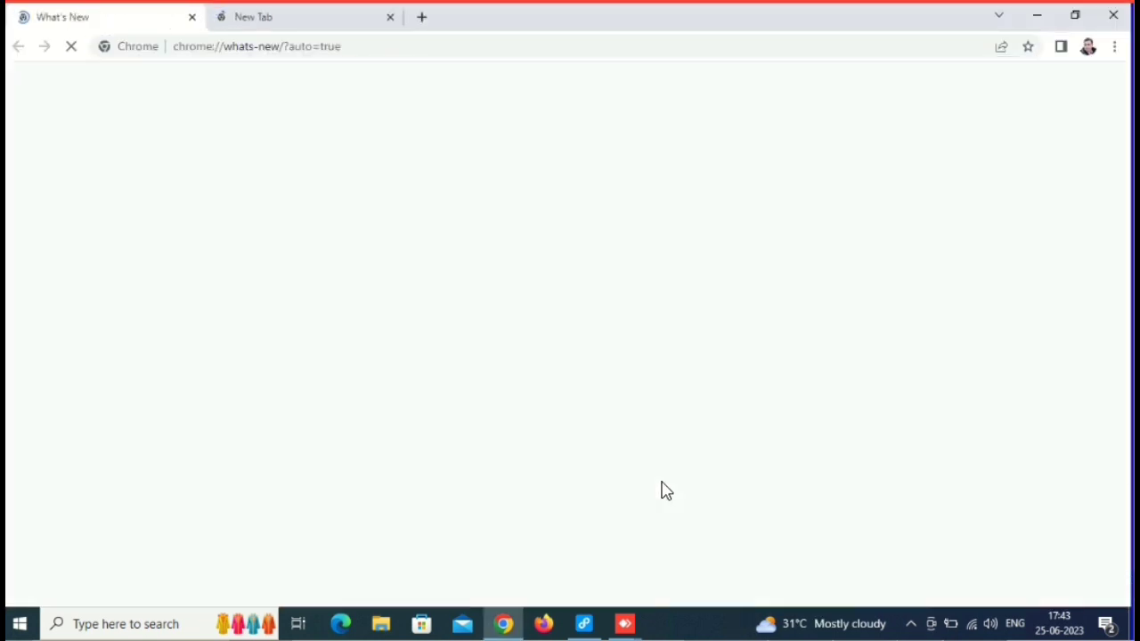
click(301, 46)
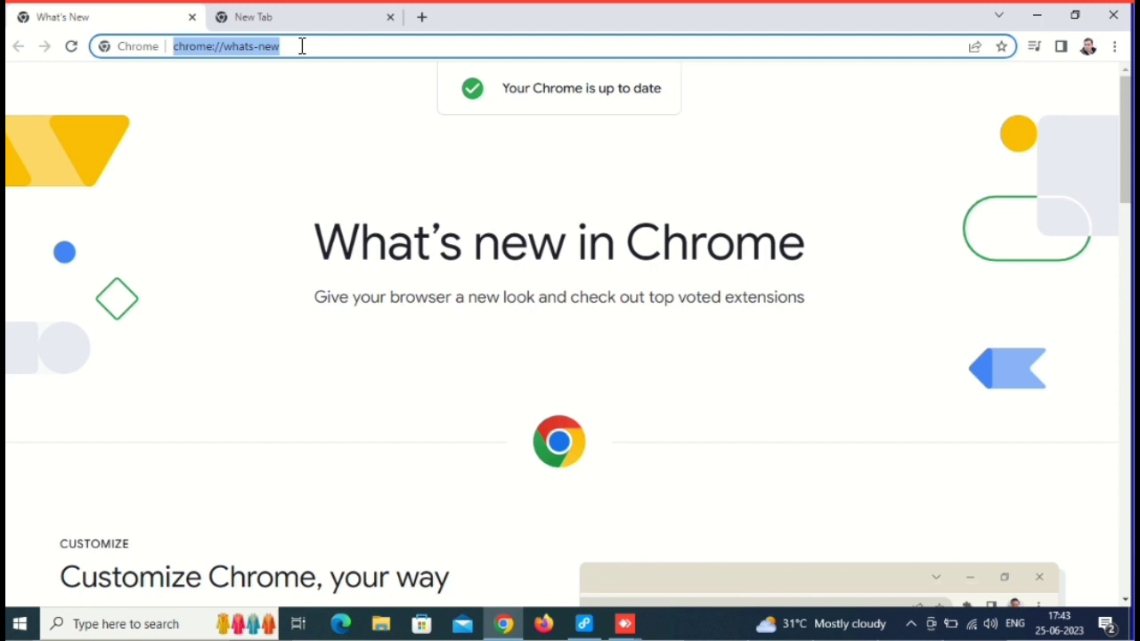
text(chrome://flags/#allow-insecure-localhost)
key(Return)
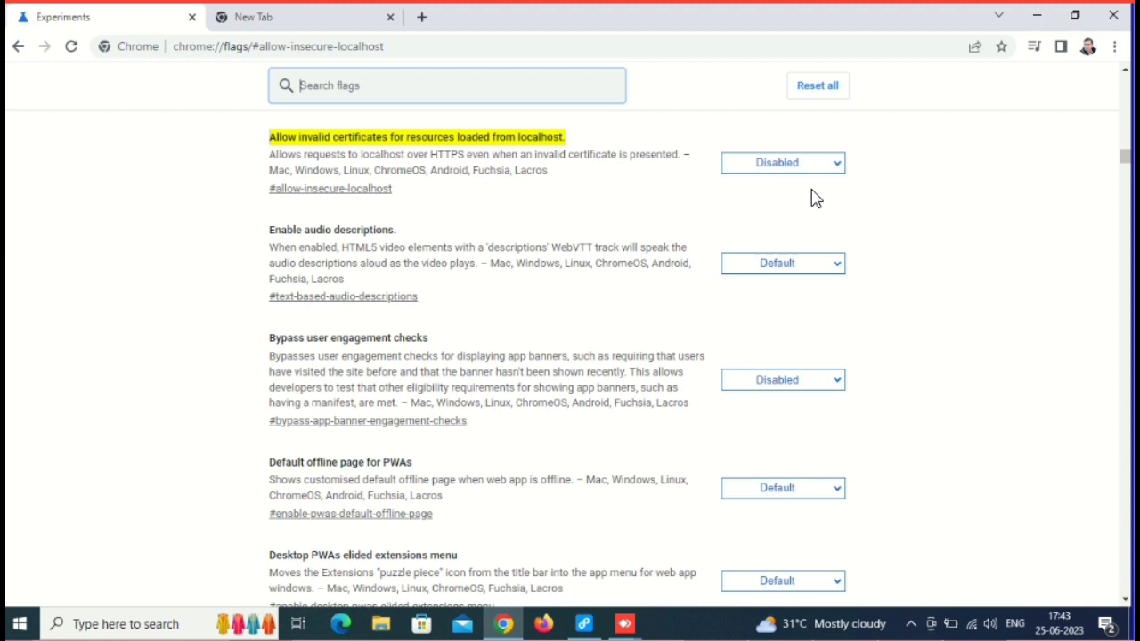
click(784, 169)
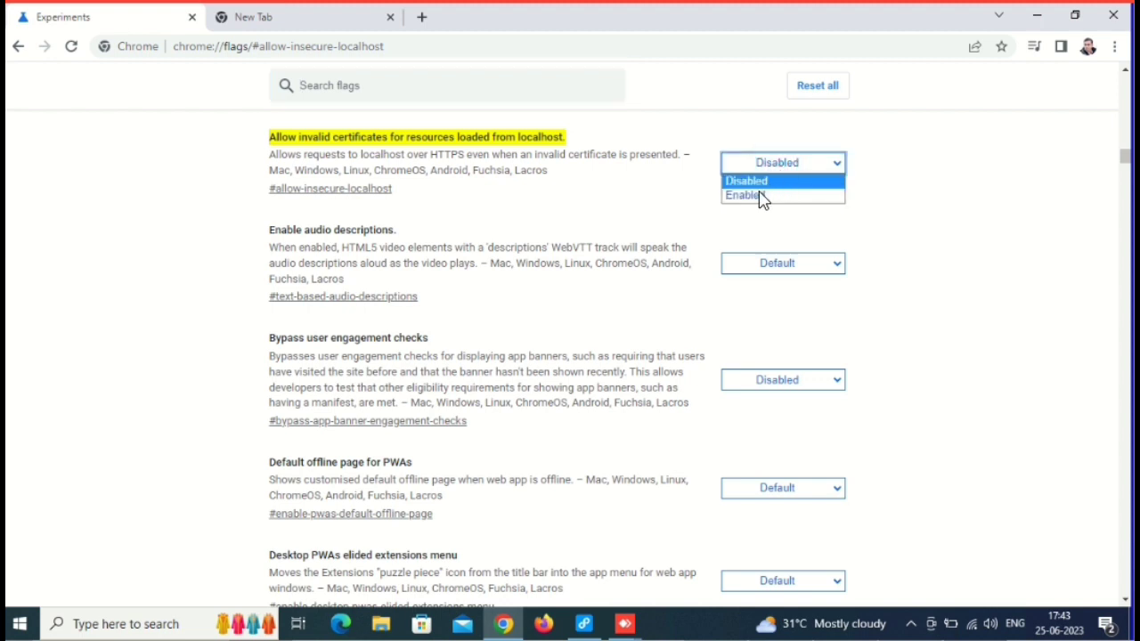
click(761, 195)
Step: Search the flags for network, set Block insecure private network requests to Disabled, and relaunch the browser
click(342, 80)
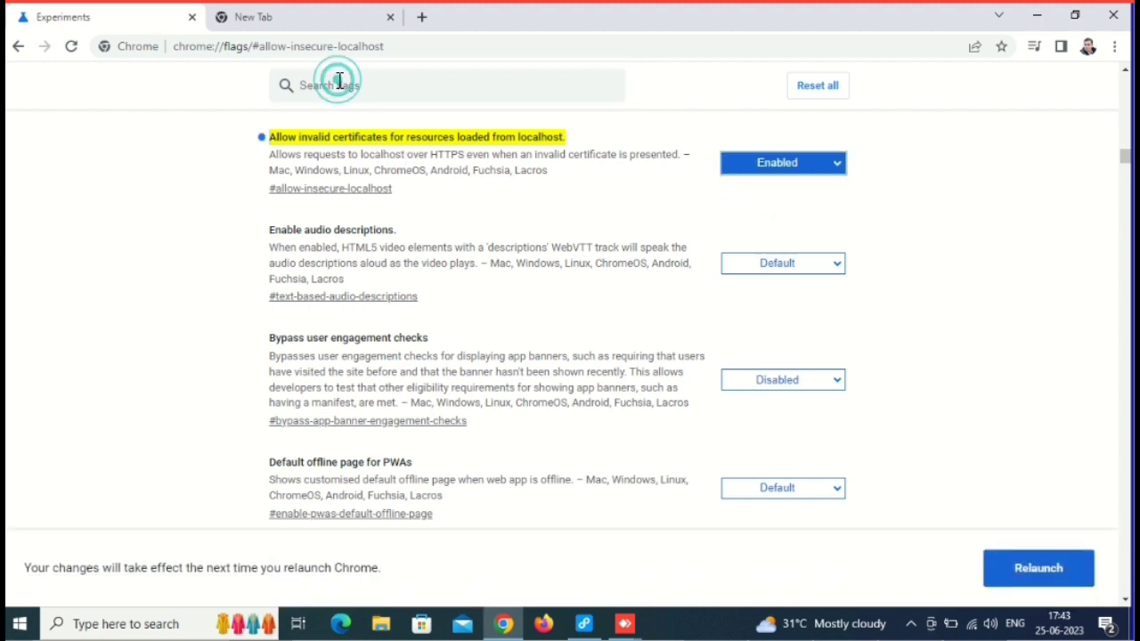
text(ne)
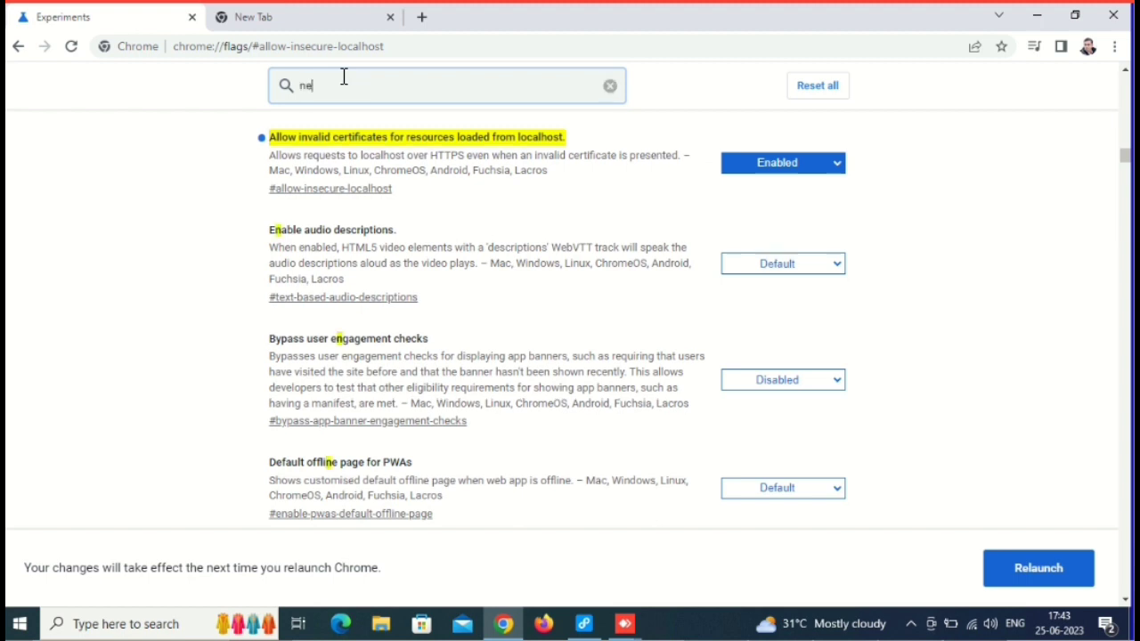
text(twork)
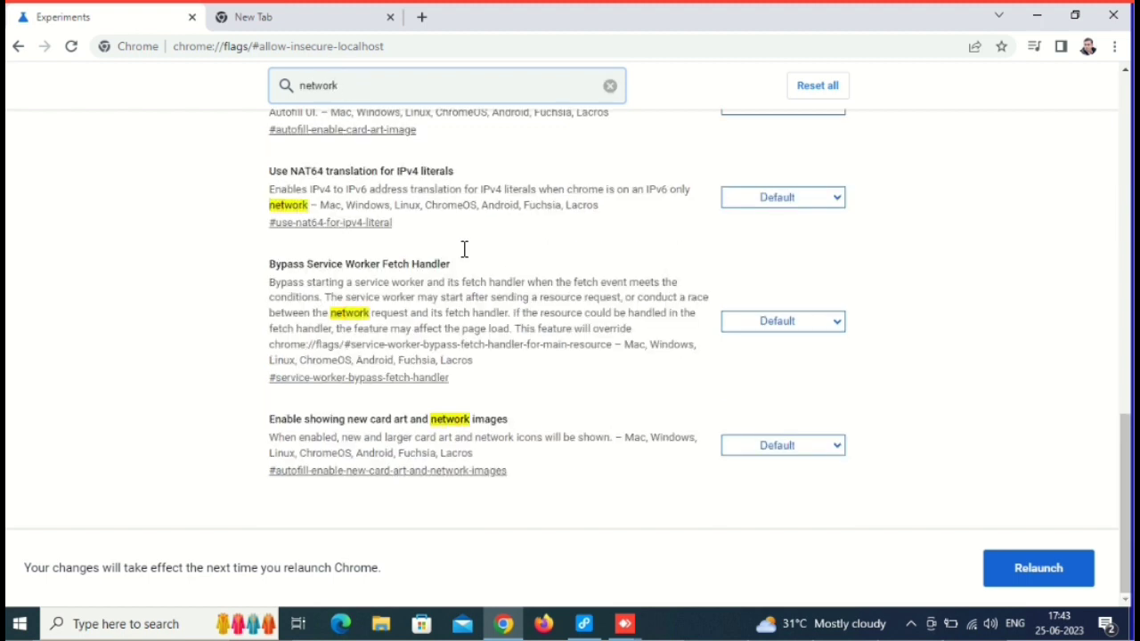
scroll(465, 253, up, 4)
scroll(465, 253, up, 5)
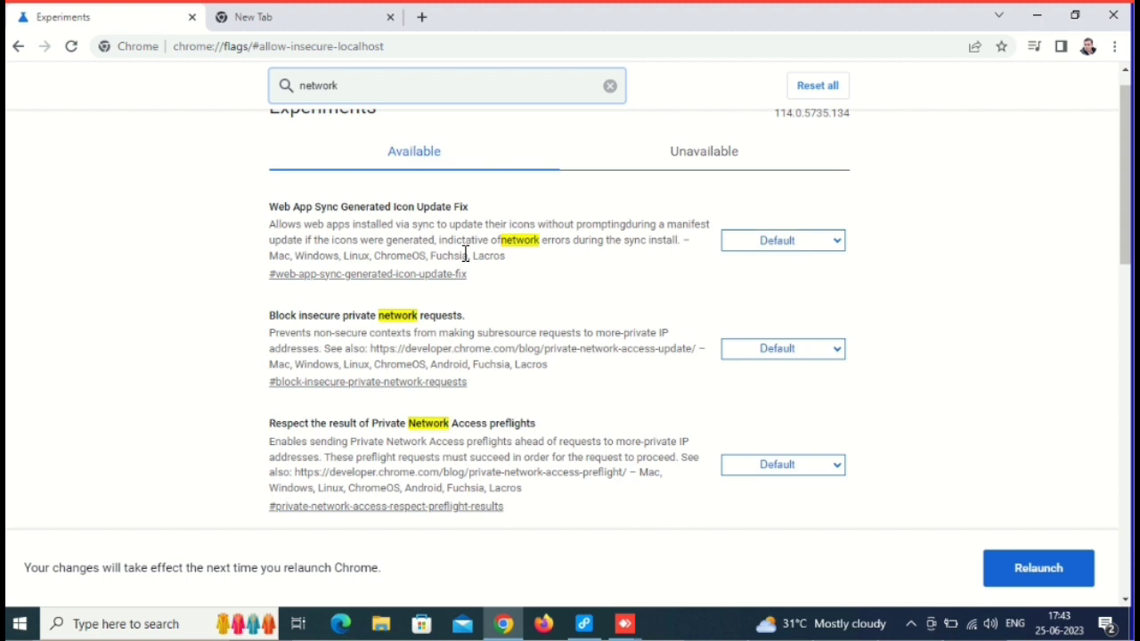
click(757, 360)
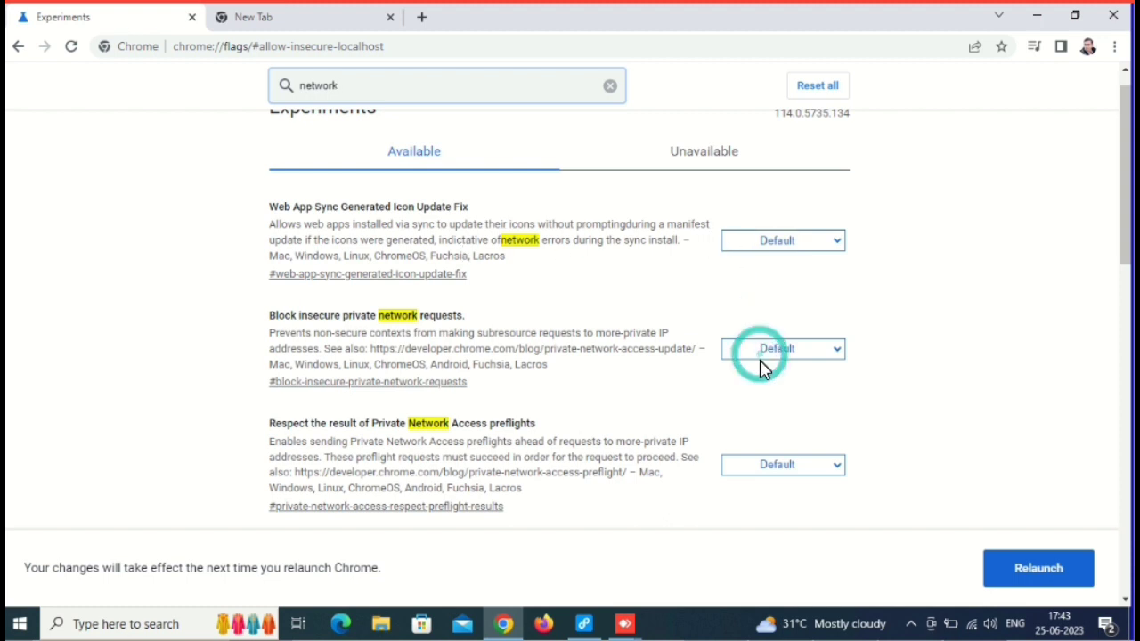
click(748, 395)
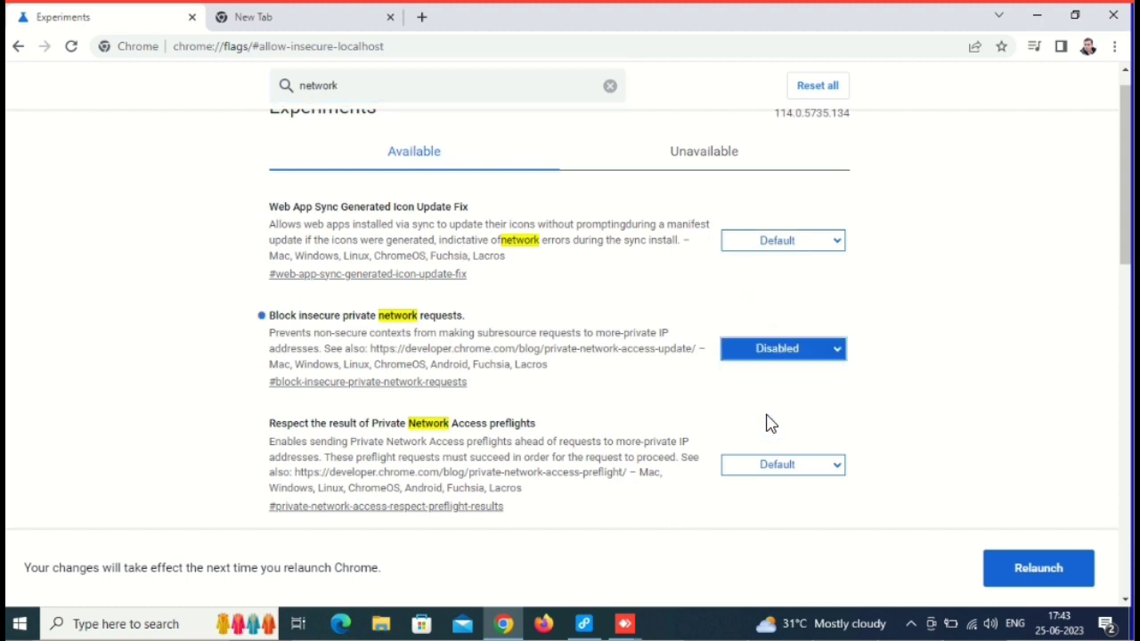
click(1051, 570)
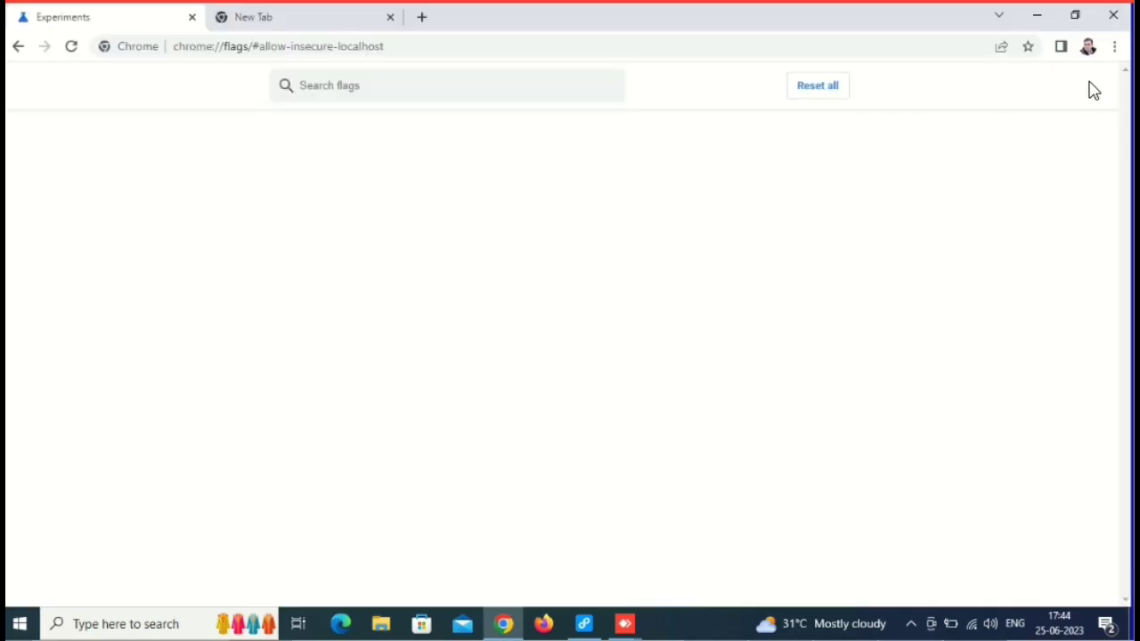
Step: Show the bookmarks bar in the browser
click(1115, 49)
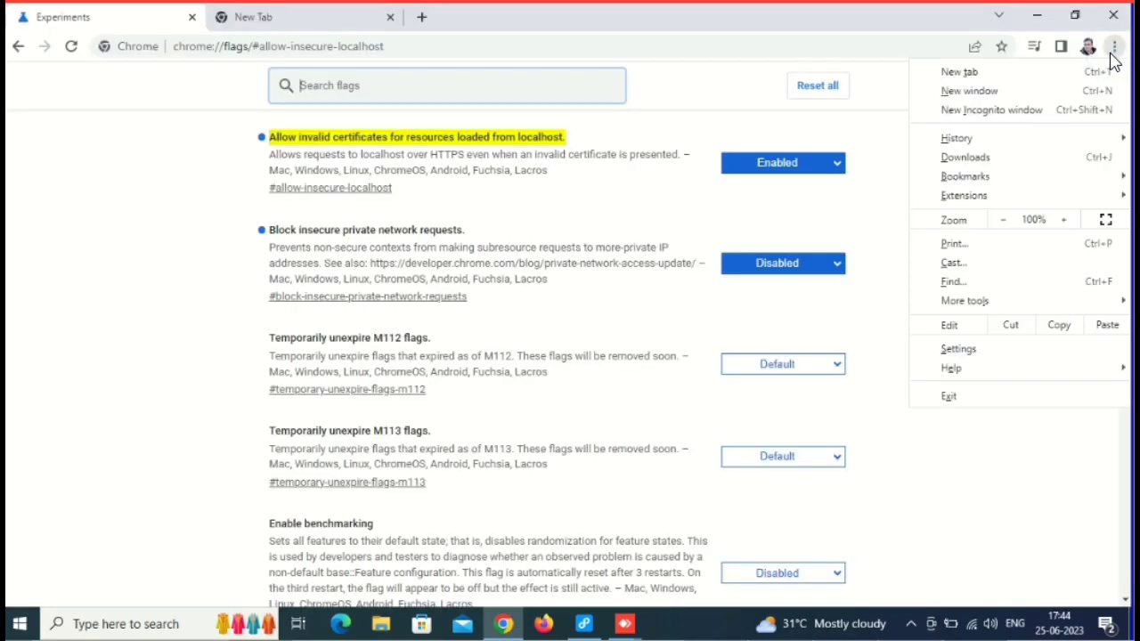
mouse_move(967, 176)
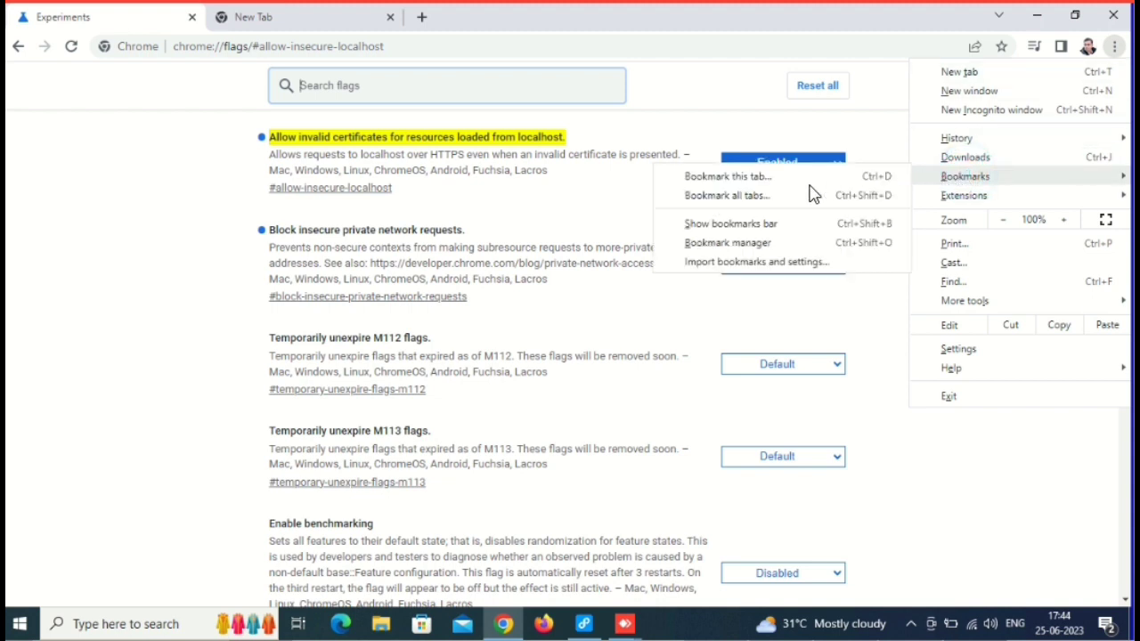
click(706, 231)
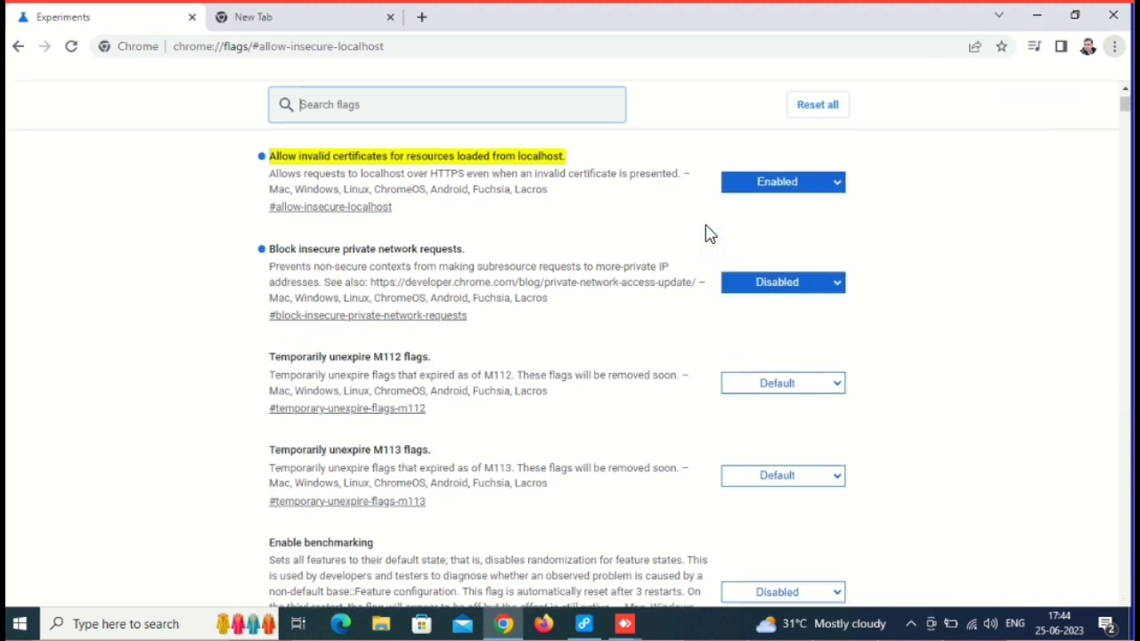
click(154, 137)
Step: Add a bookmarks bar page named PNB with the copied address of the bcportal.pnbfikiosk.co.in/kiosk/bclogin portal
right_click(122, 81)
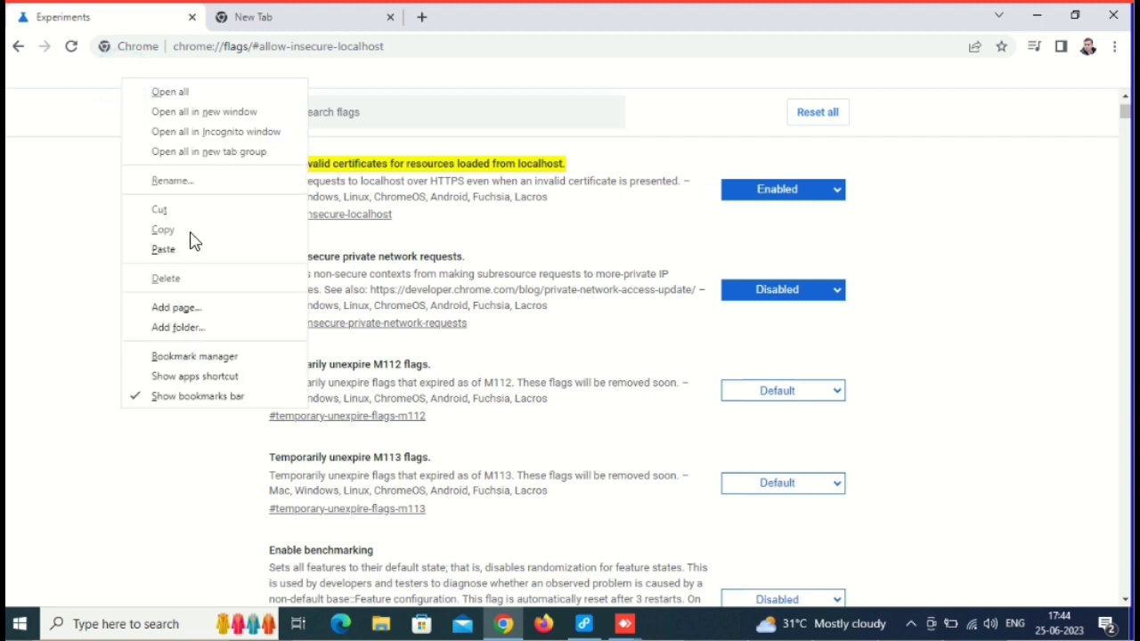
click(178, 307)
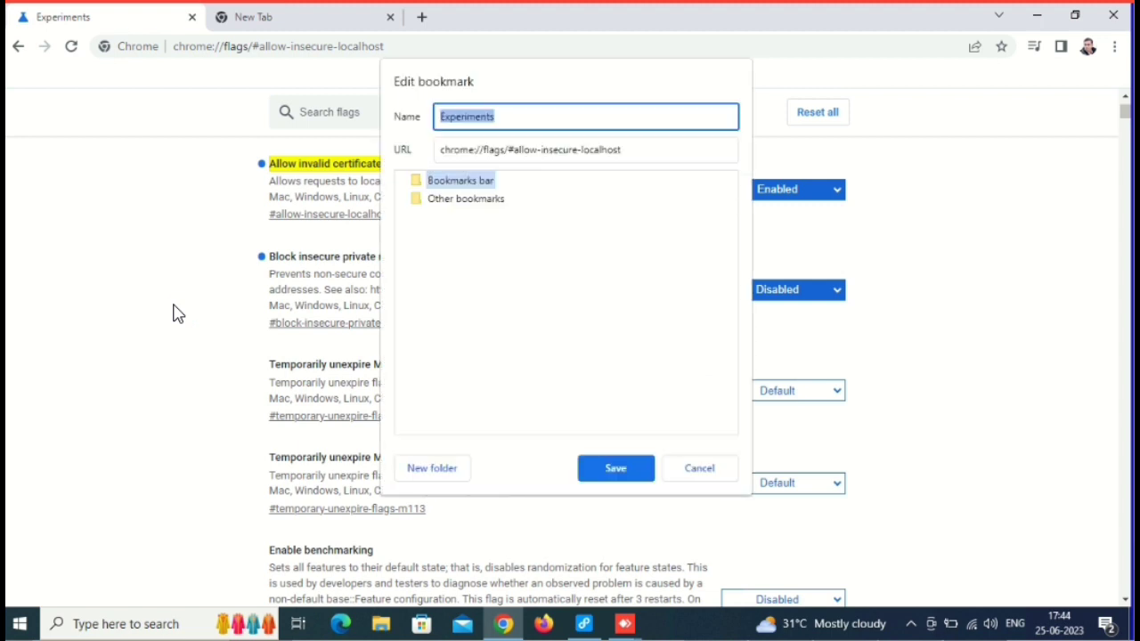
text(PNB)
key(Tab)
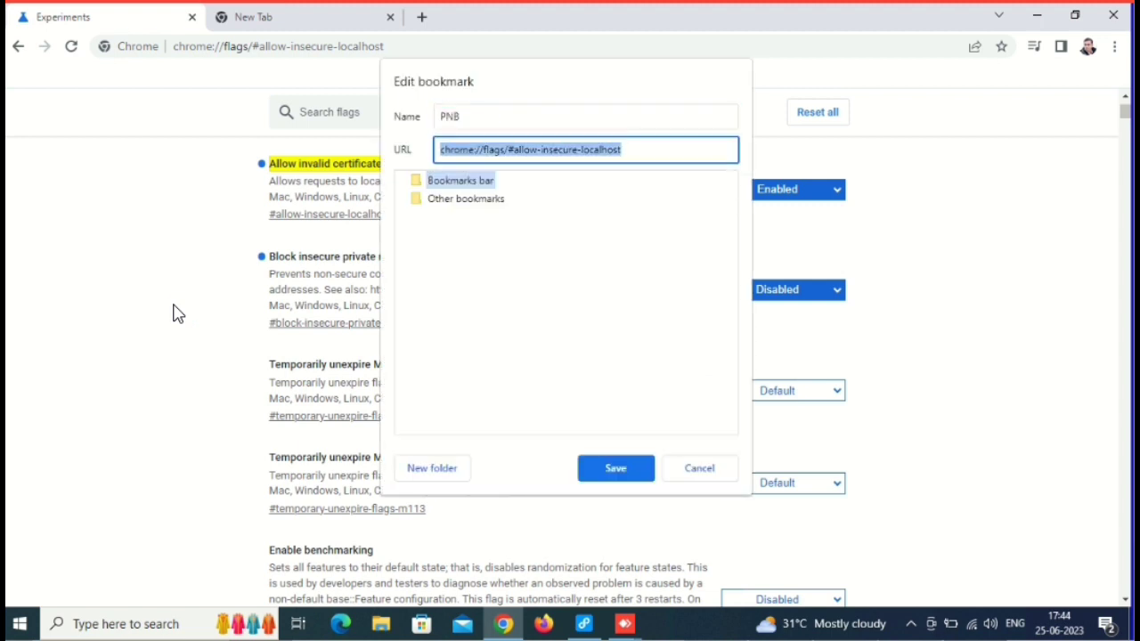
key(ctrl+v)
click(594, 467)
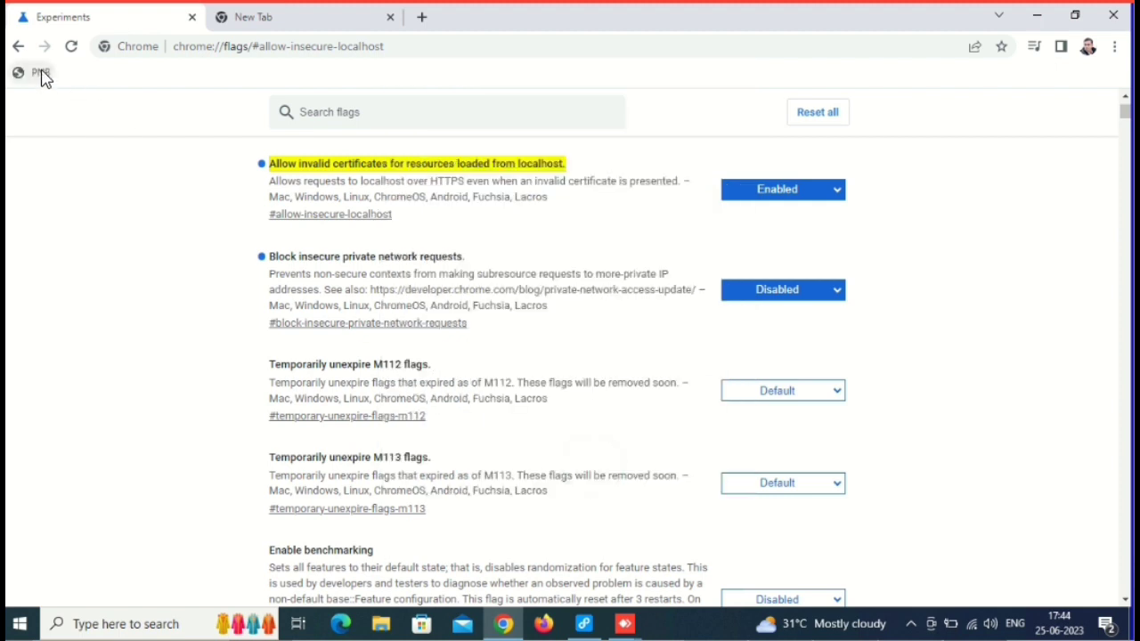
Step: Open the Punjab National Bank agent login page from the PNB bookmark and reload it to check its prerequisites
click(41, 74)
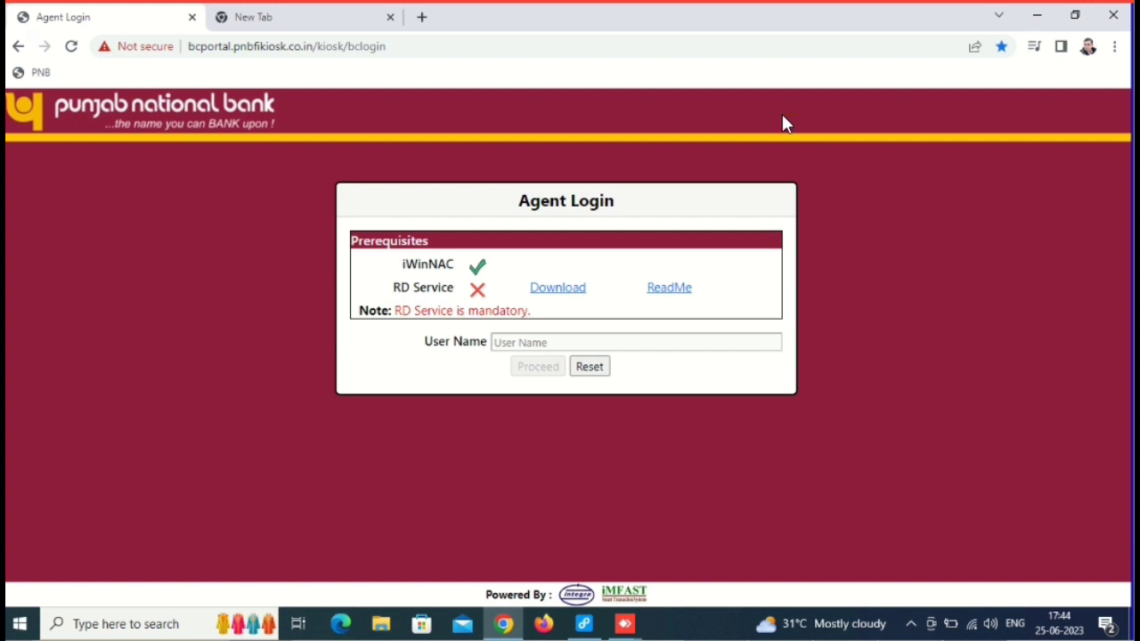
click(38, 74)
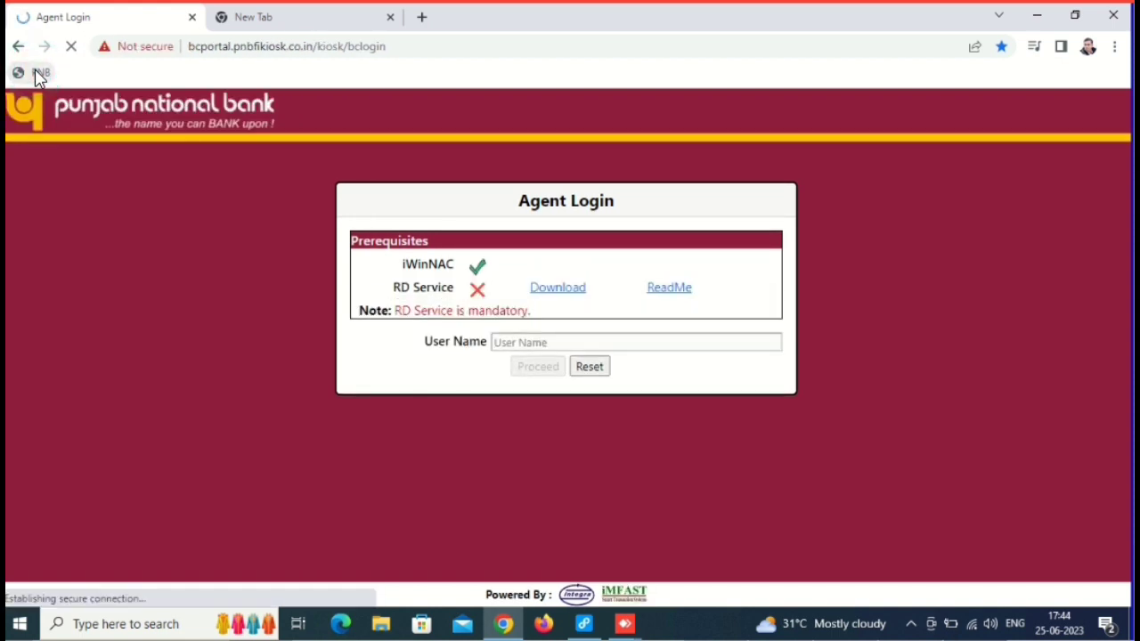
click(37, 74)
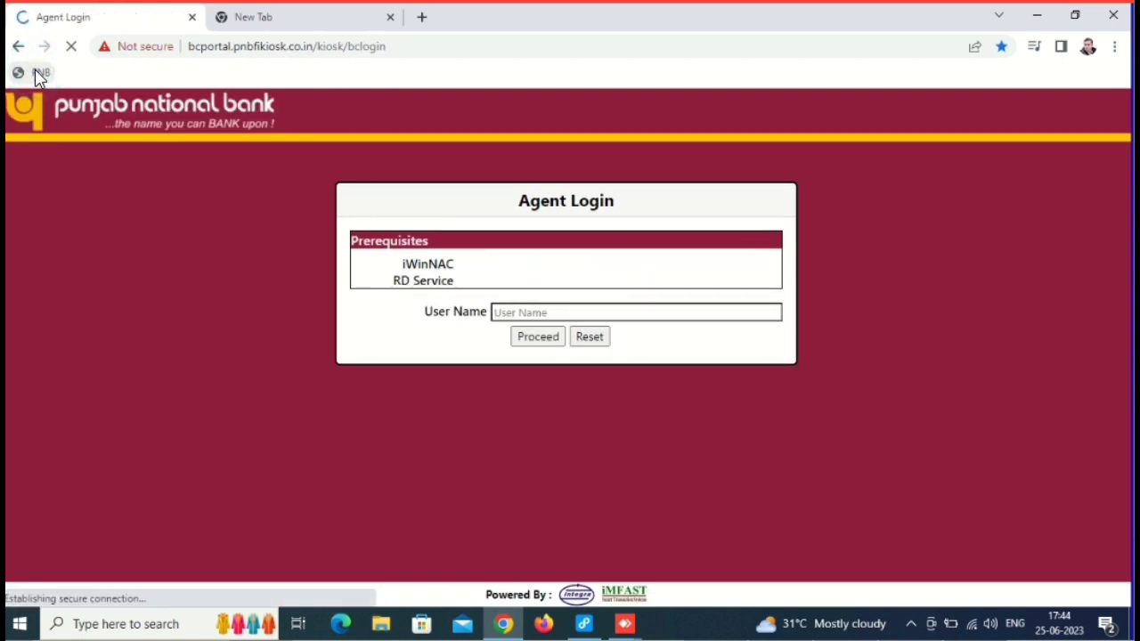
Step: Open Sticky Notes, close its notes list, and write "morpho lagao" and "jab blaga" on separate lines of the empty note
click(132, 627)
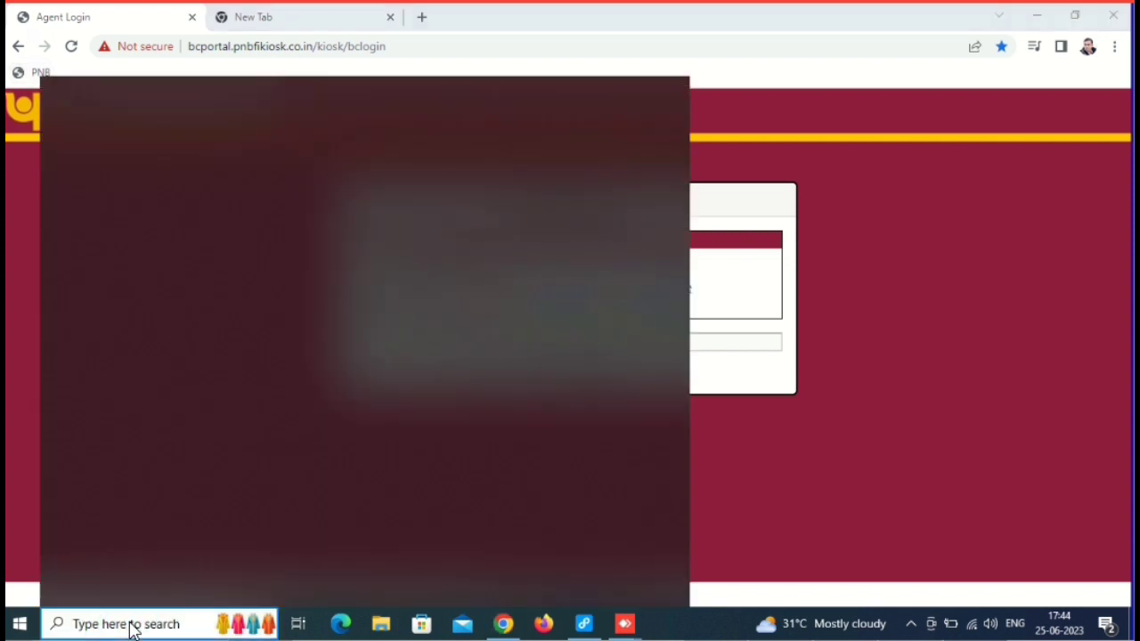
text(stick)
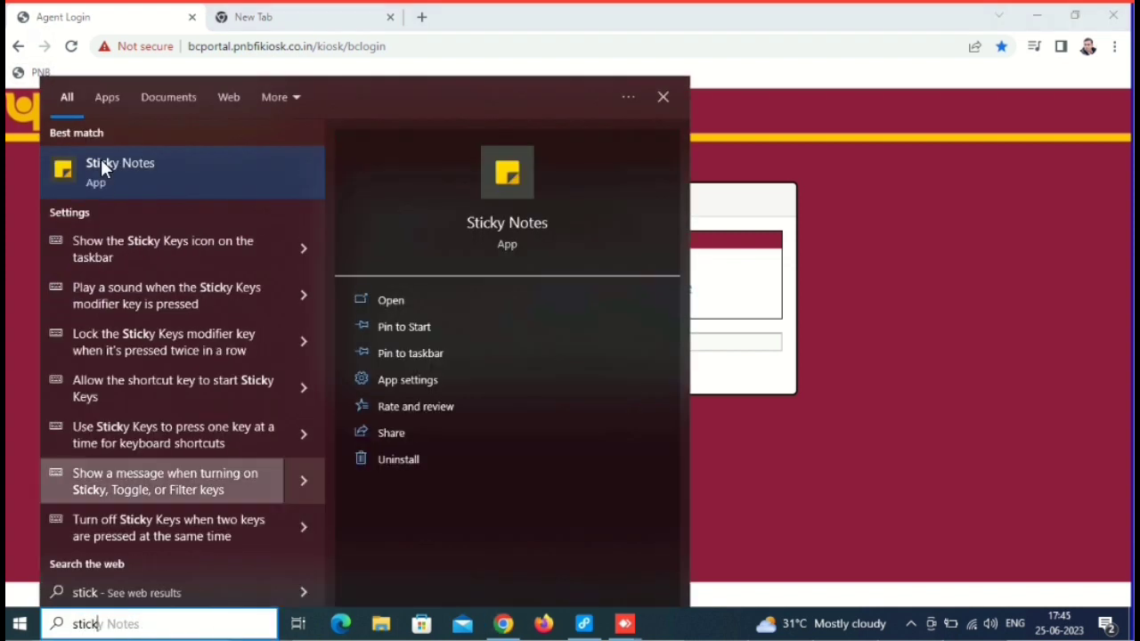
click(102, 165)
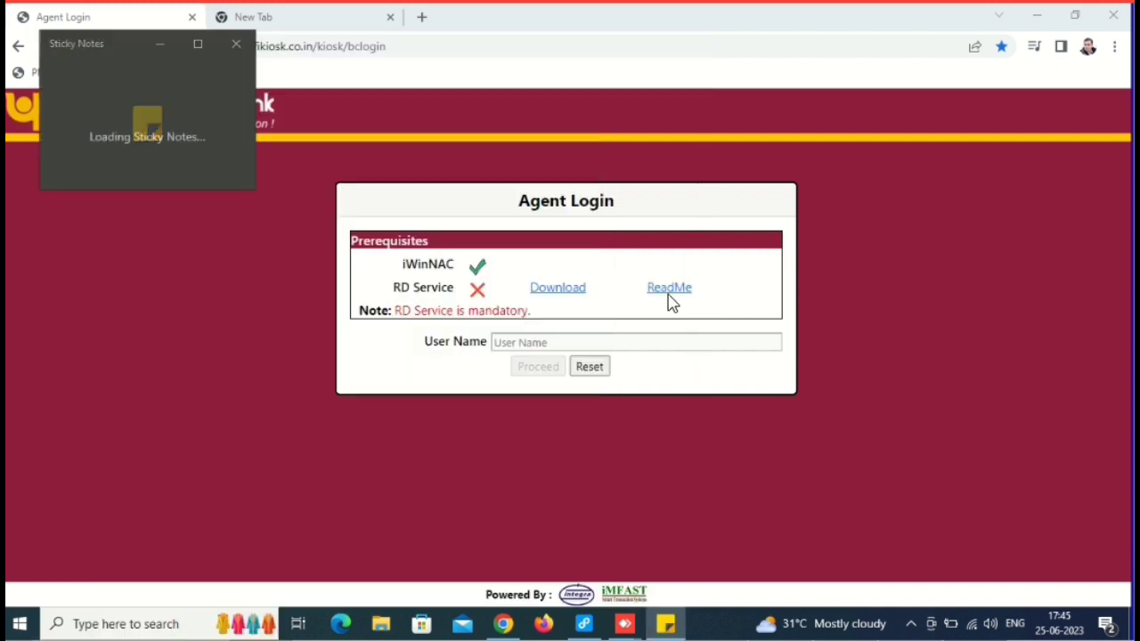
click(687, 64)
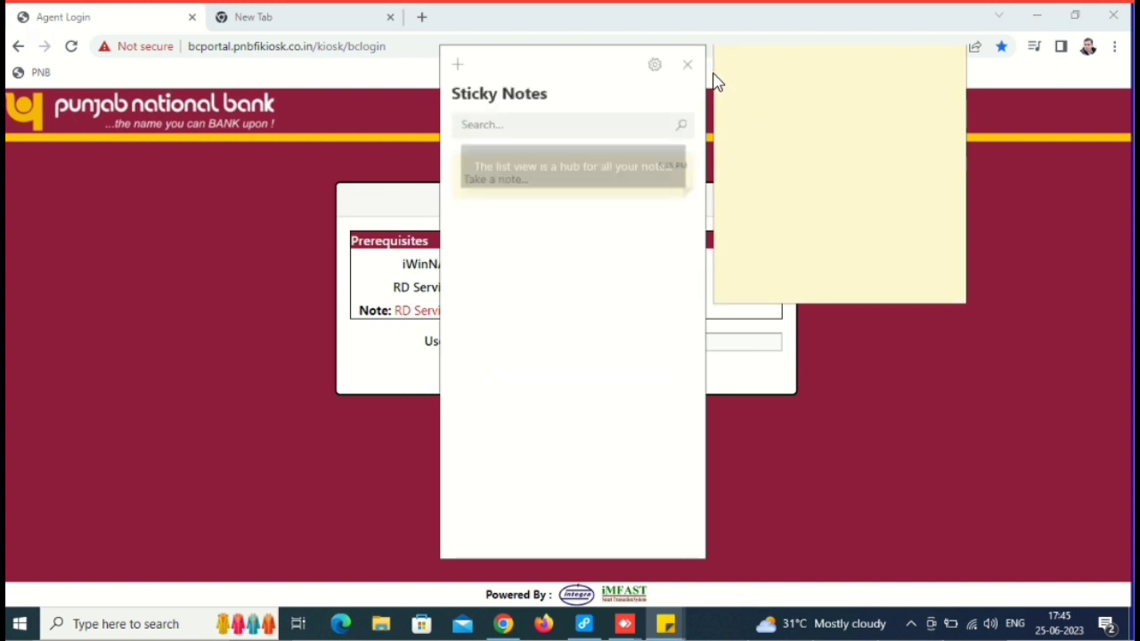
click(687, 64)
click(758, 93)
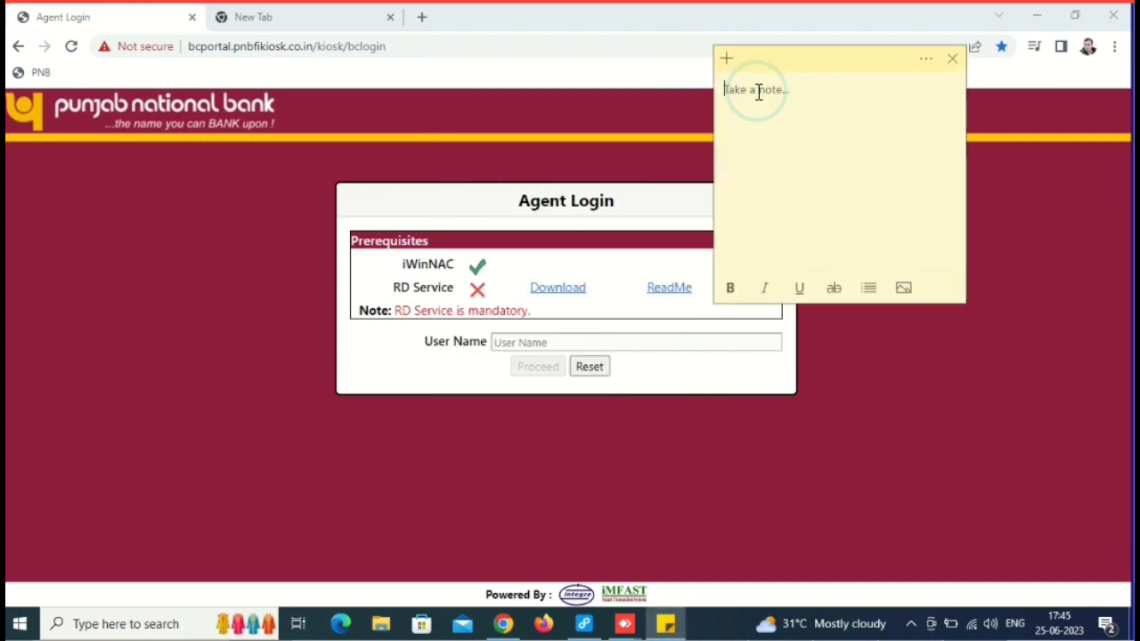
text(morpho lagao  )
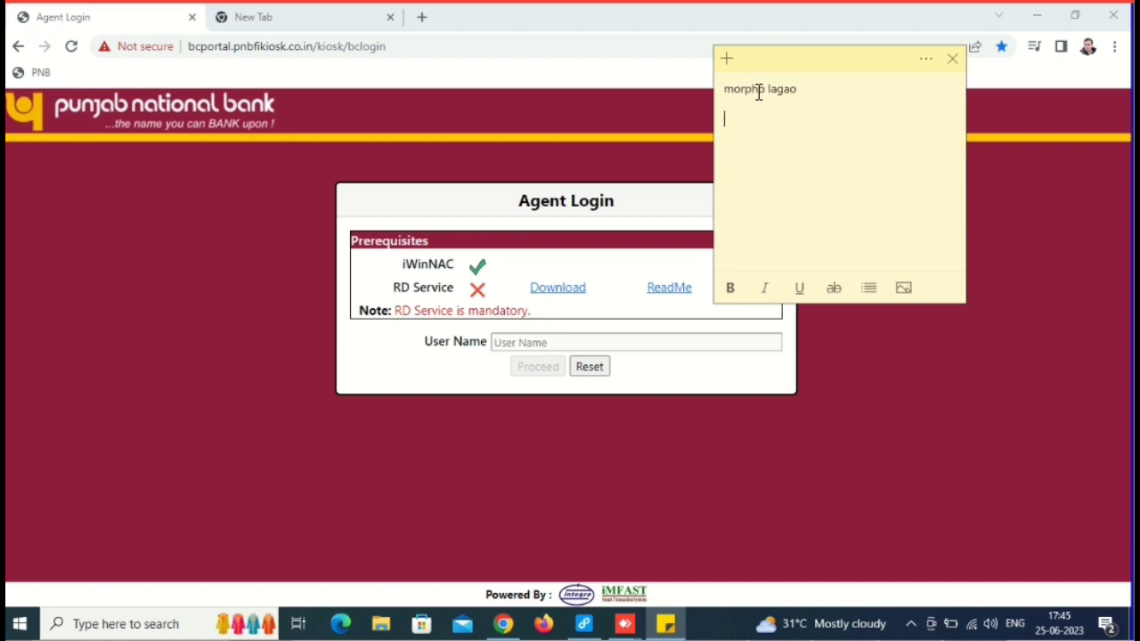
text(jab blaga)
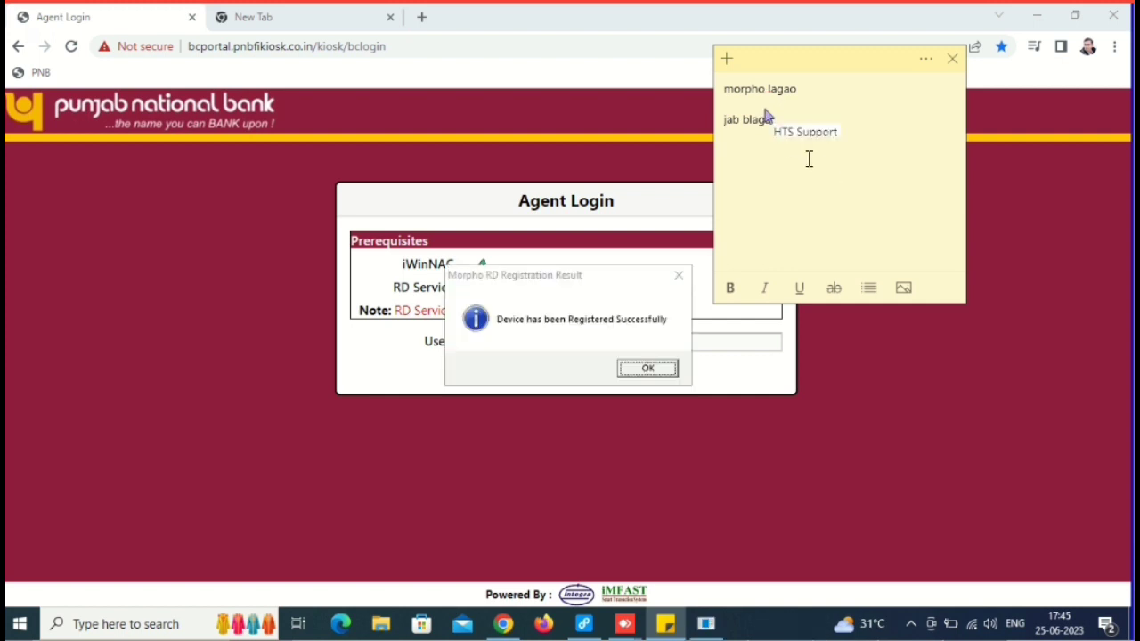
Step: Replace the whole note text with "jab bhi kaam karao whatsapp k sms dekha karo"
key(ctrl+a)
text(jab )
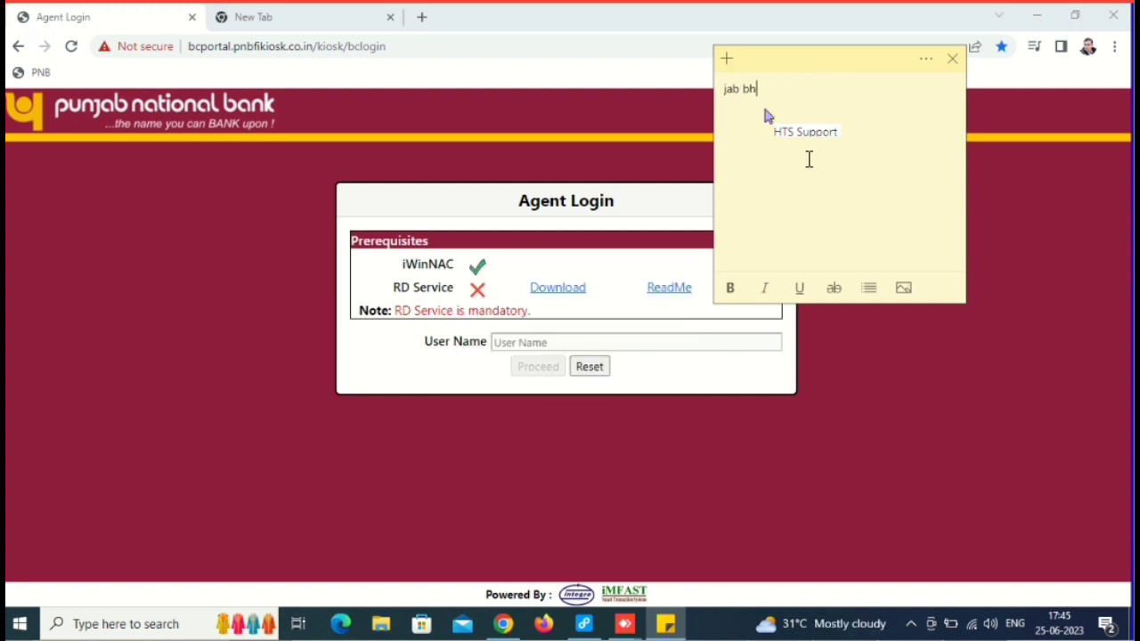
text(bhi kaam karao whatsapp k sms)
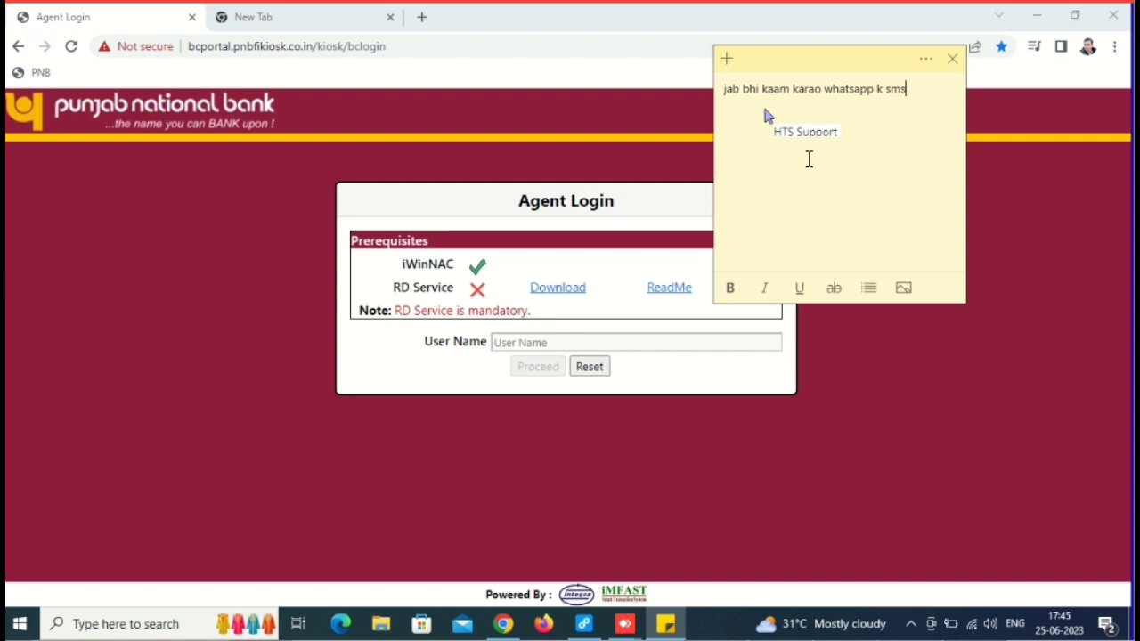
text( dekha kar)
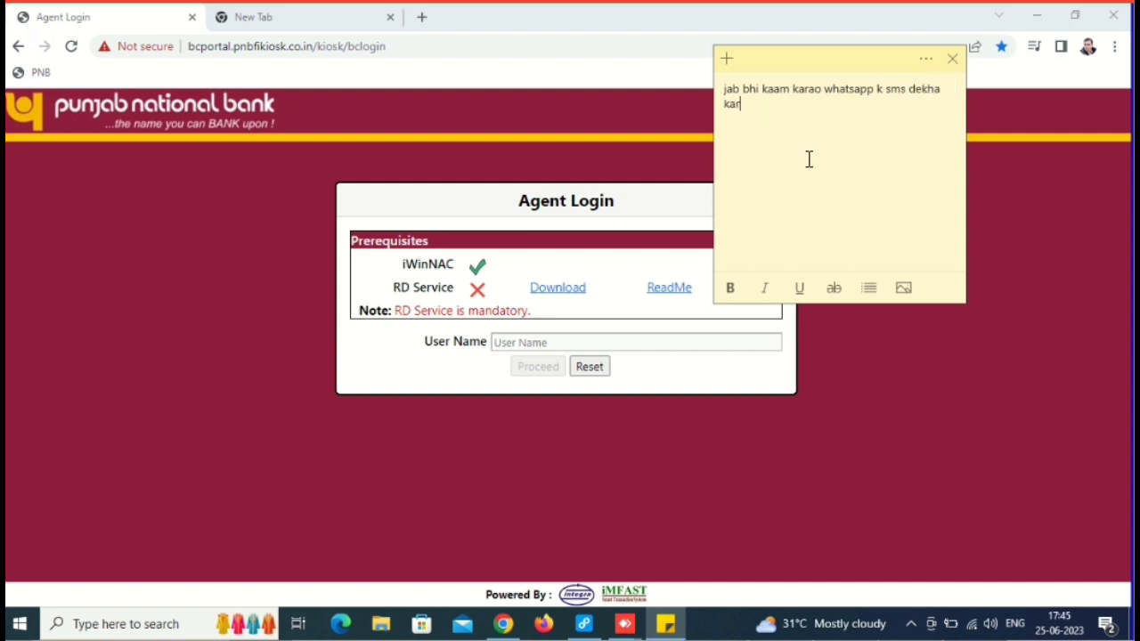
text(o)
Step: Return to Chrome and reload the agent login page from the PNB bookmark to recheck the RD Service prerequisite
click(50, 73)
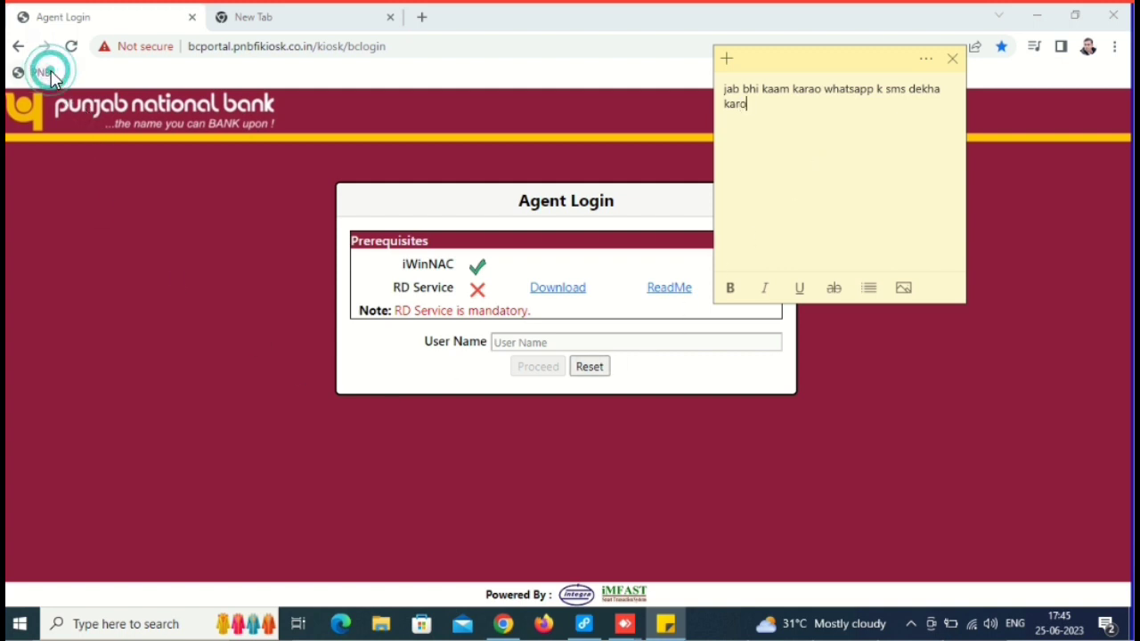
click(41, 73)
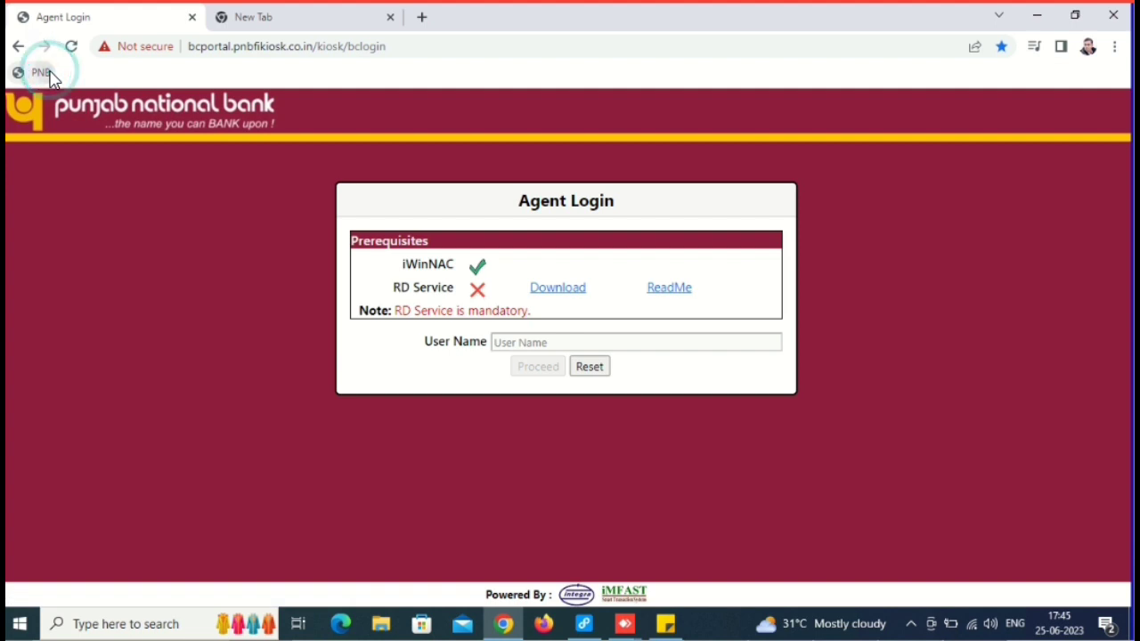